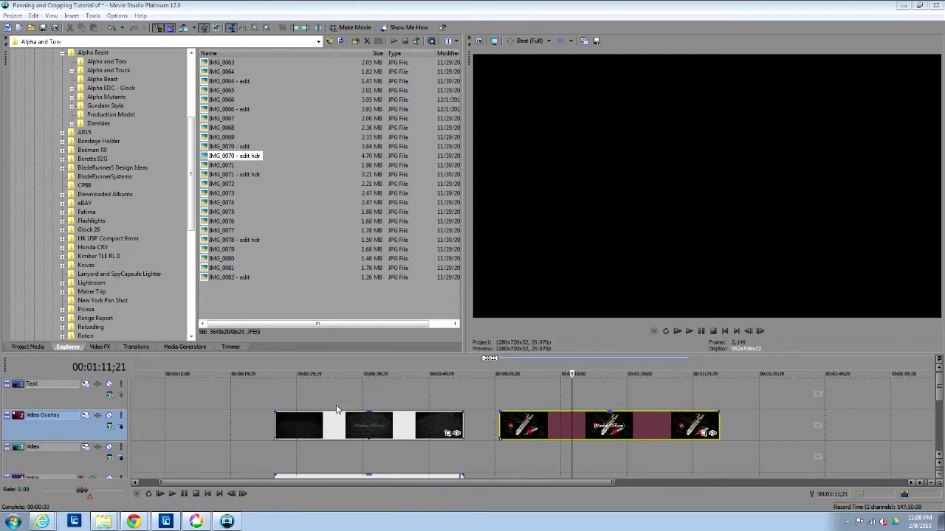
Preview the dark brick-paving video clip at various points on the Video Overlay track, along with the knife photo beside it.
left_click(374, 405)
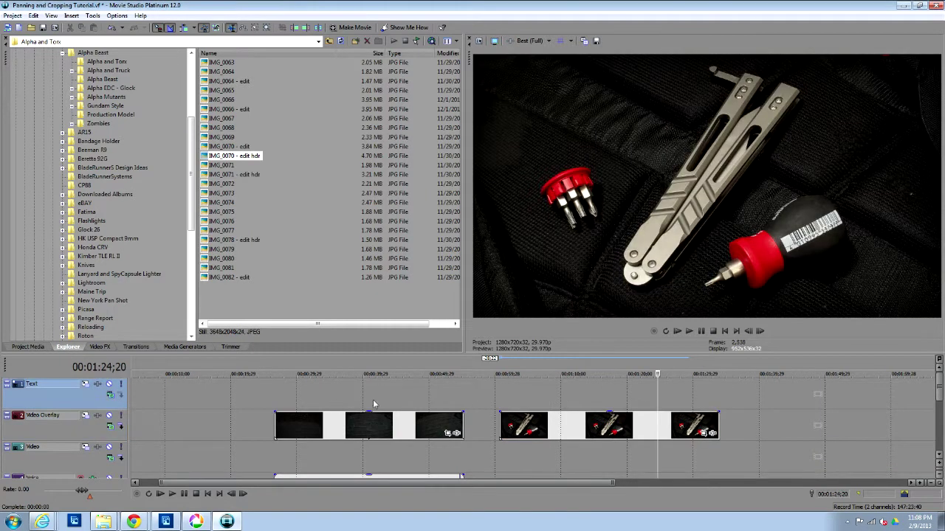
left_click(400, 402)
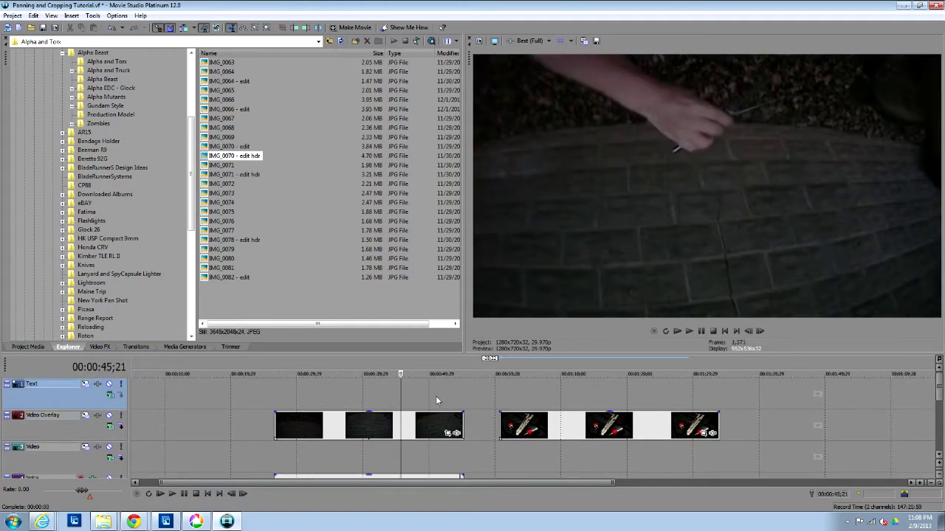
left_click(275, 402)
left_click(295, 399)
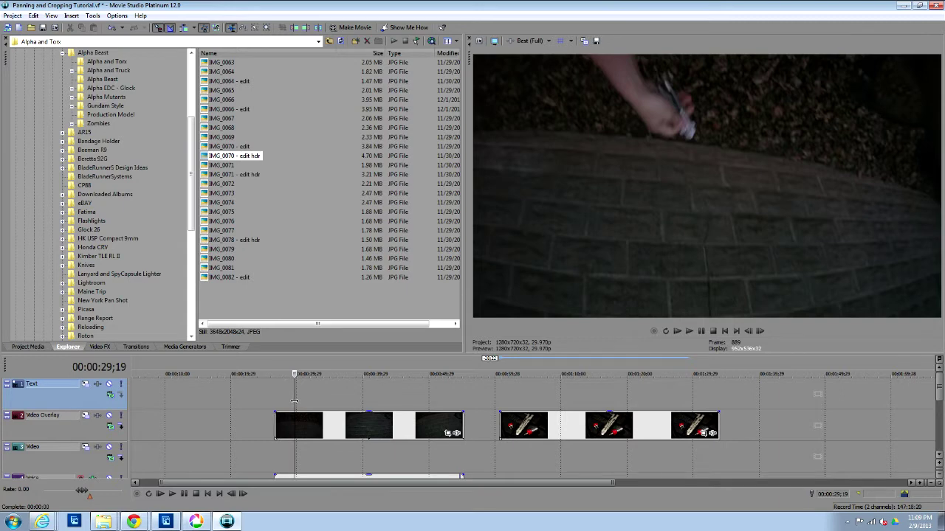
left_click(415, 391)
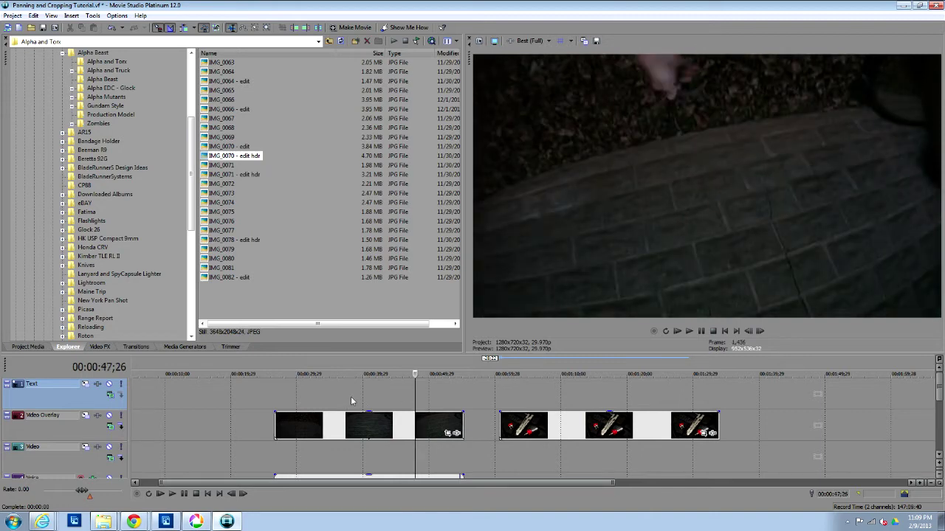
left_click(277, 393)
left_click(305, 392)
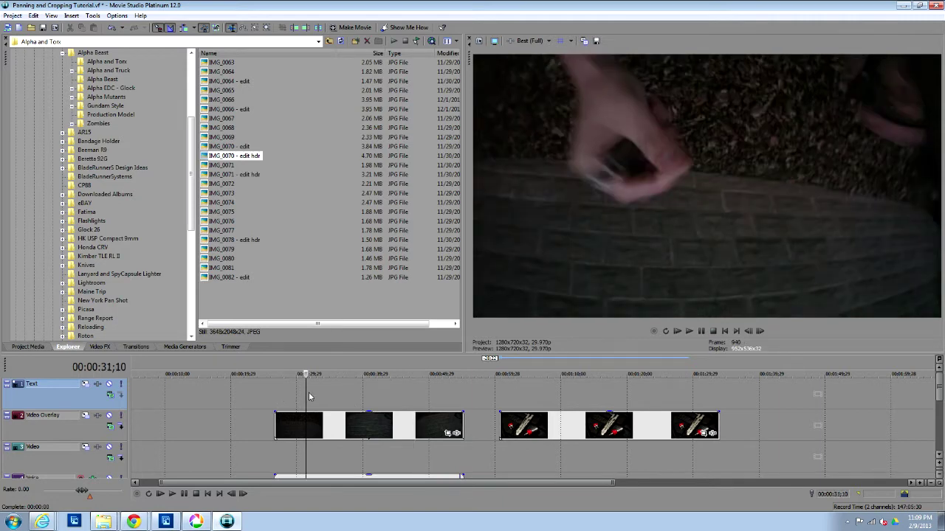
left_click(368, 394)
left_click(456, 394)
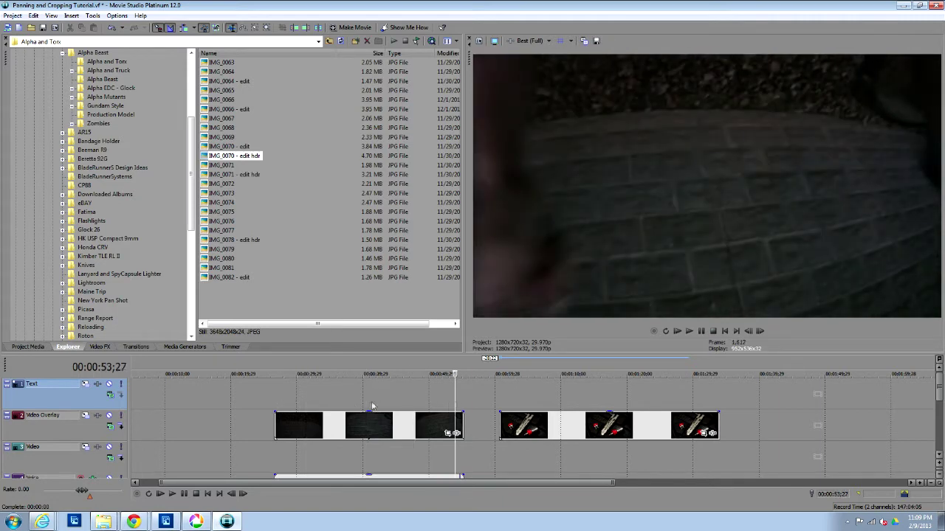
left_click(281, 398)
left_click(455, 395)
left_click(508, 397)
left_click(343, 398)
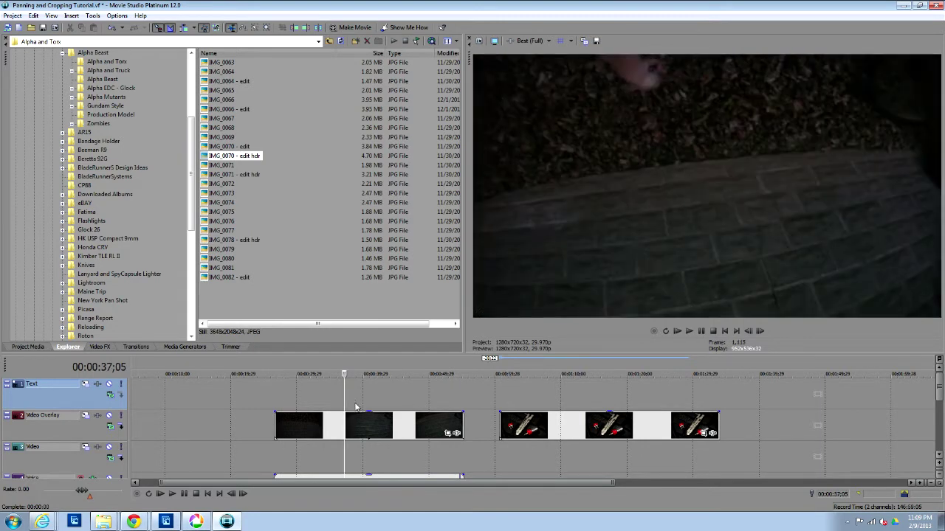
left_click(367, 398)
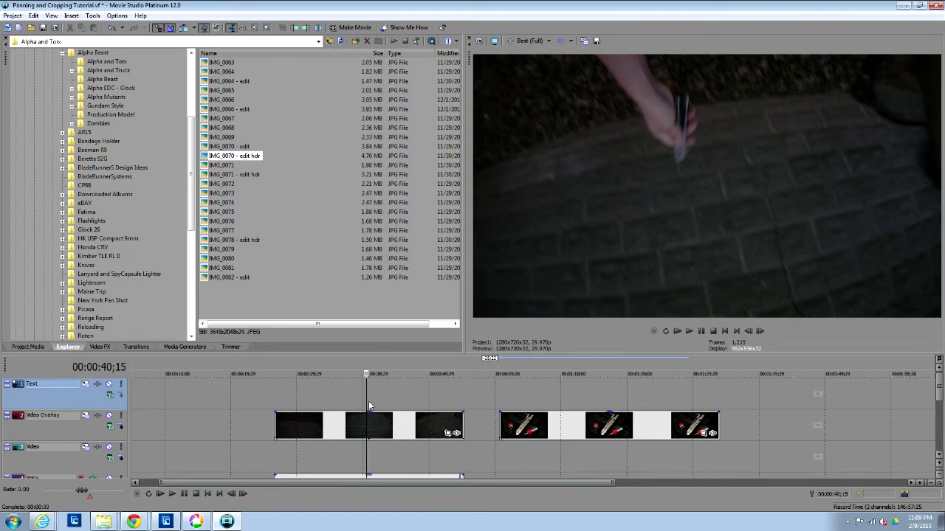
left_click(368, 402)
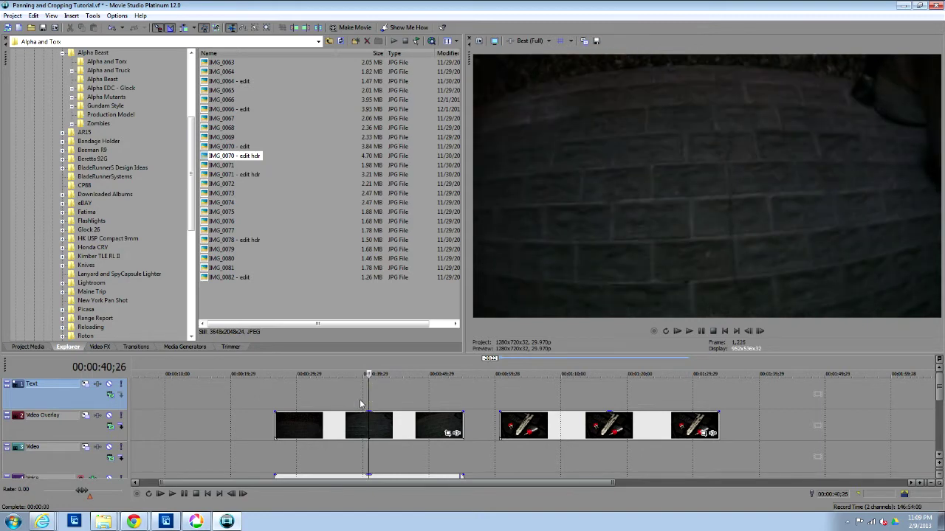
Place the playhead at the start of the video clip, at 00:00:27;03, and open its Event Pan/Crop settings.
left_click(279, 398)
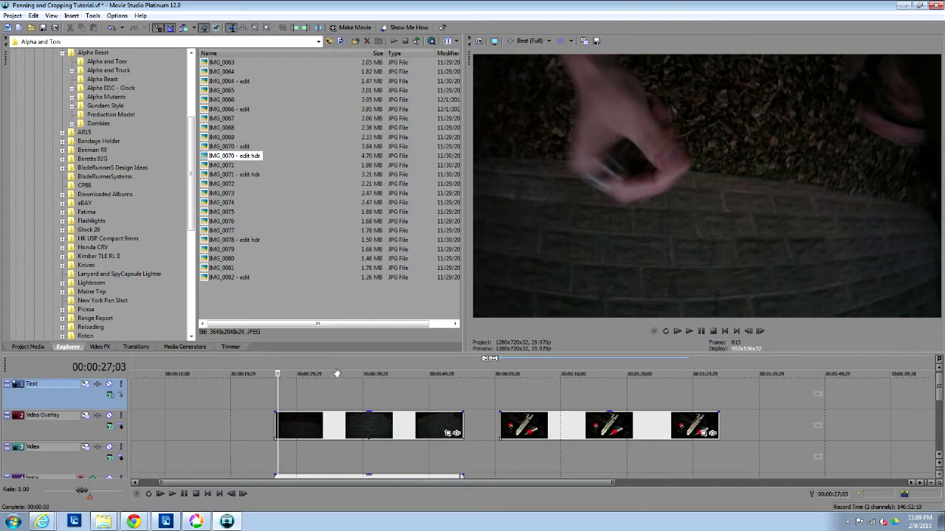
left_click(452, 432)
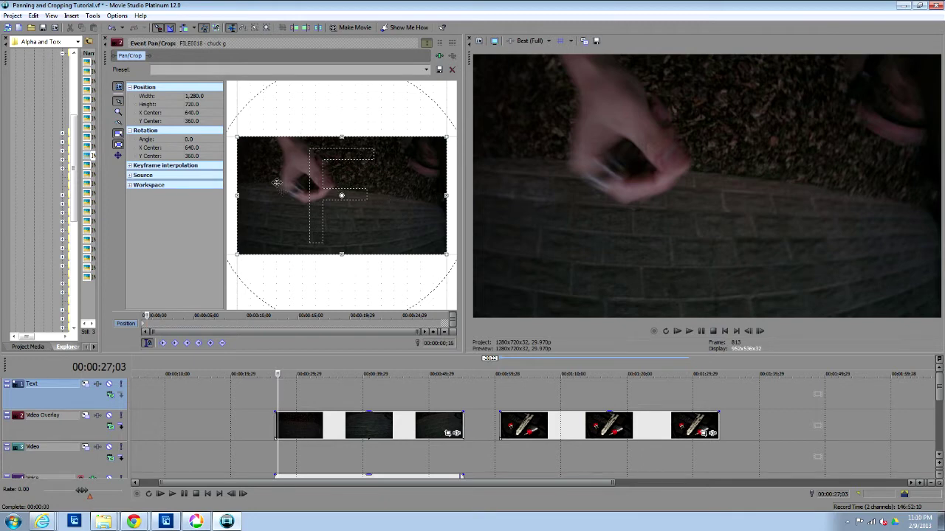
Examine the video clip's frames and the knife photo at several timeline positions while the pan/crop settings are open.
left_click(355, 396)
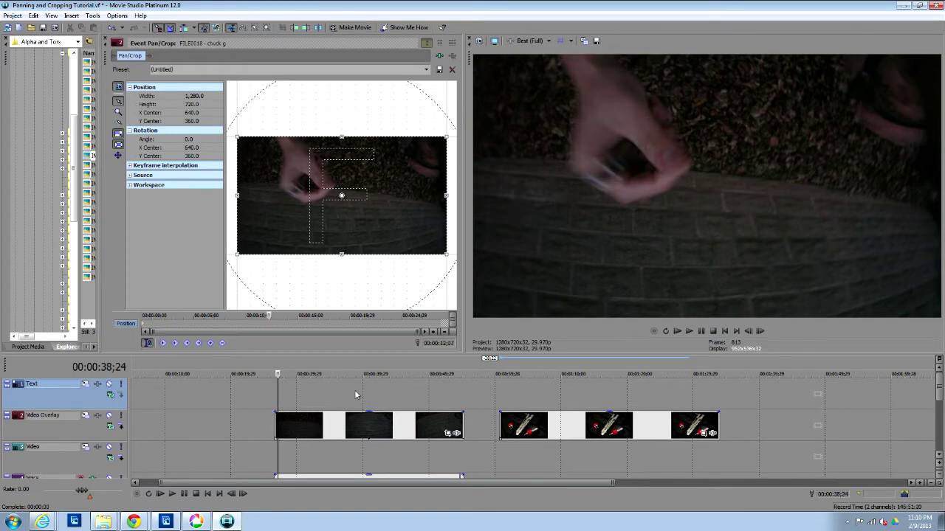
left_click(395, 397)
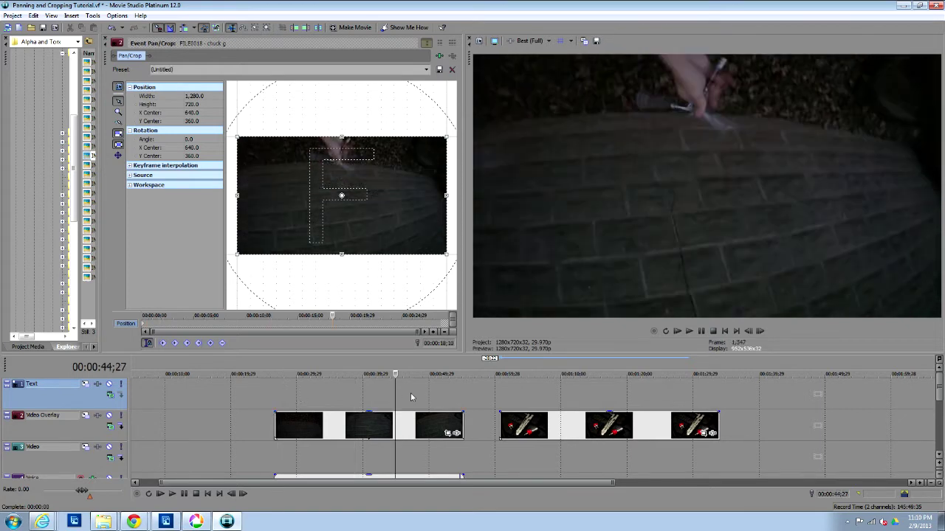
left_click(399, 432)
key("space")
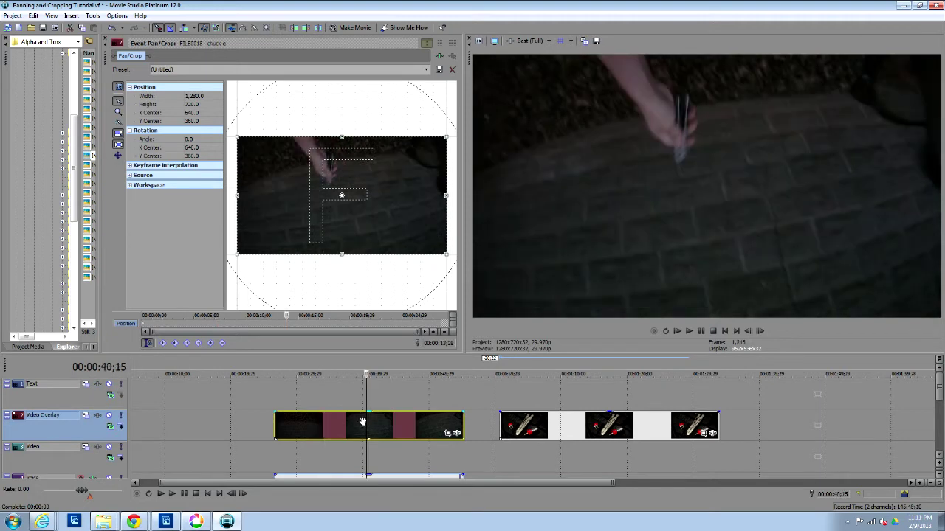
left_click(316, 395)
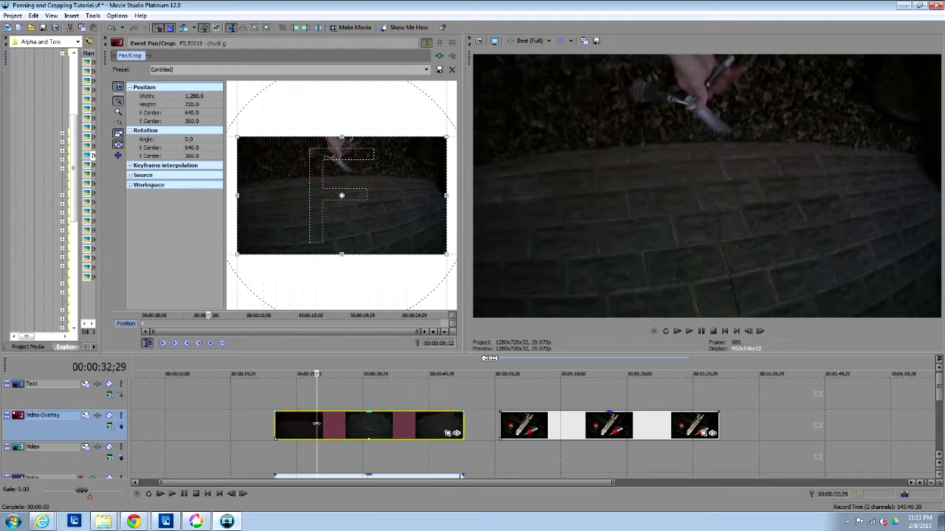
left_click(281, 395)
left_click(425, 401)
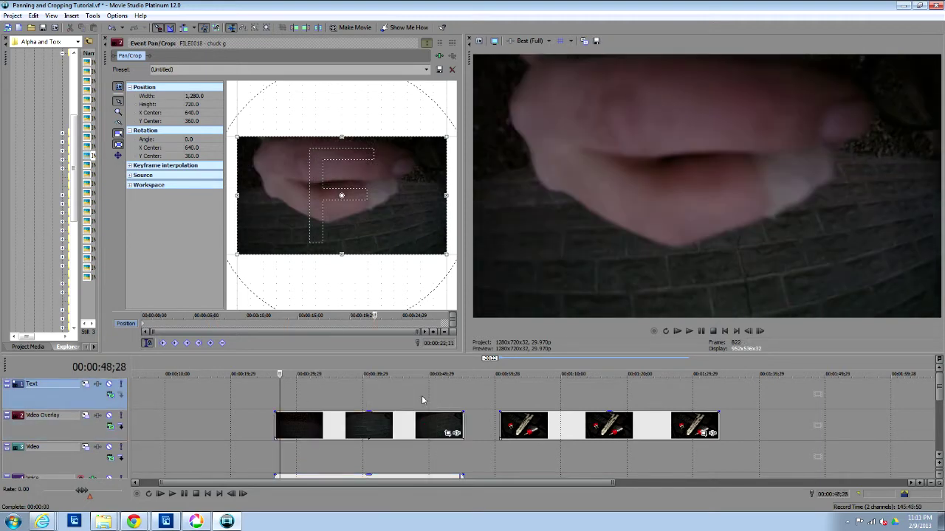
left_click(290, 397)
left_click(374, 396)
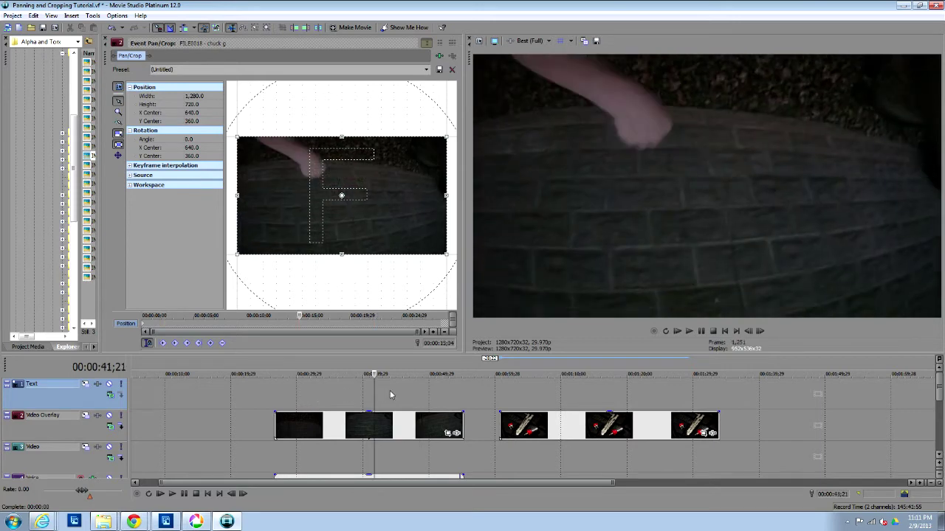
left_click(428, 395)
left_click(511, 394)
left_click(582, 394)
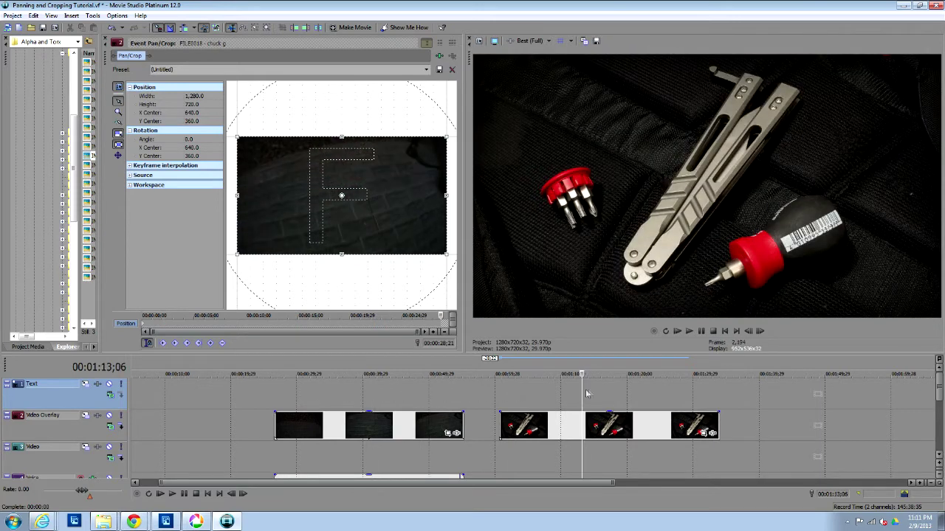
left_click(659, 395)
left_click(697, 393)
left_click(598, 393)
left_click(540, 396)
left_click(298, 399)
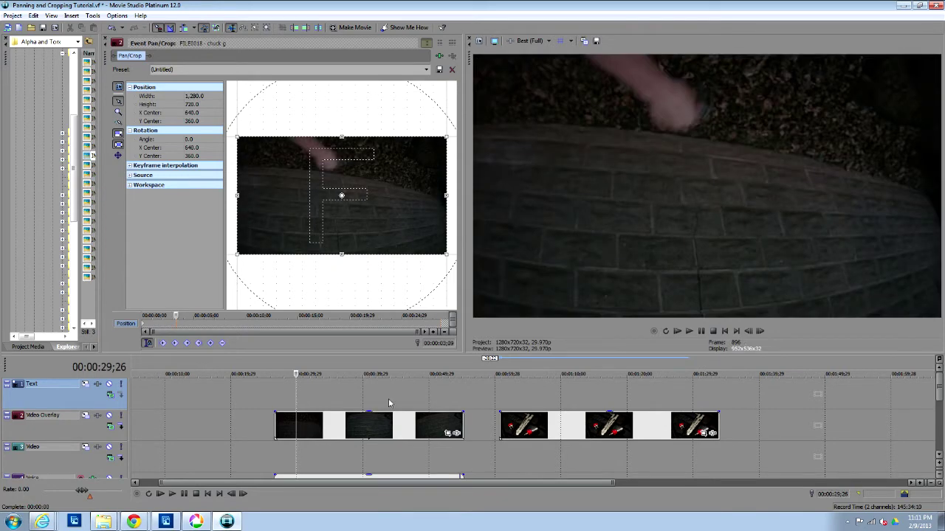
left_click(406, 398)
left_click(343, 396)
left_click(528, 390)
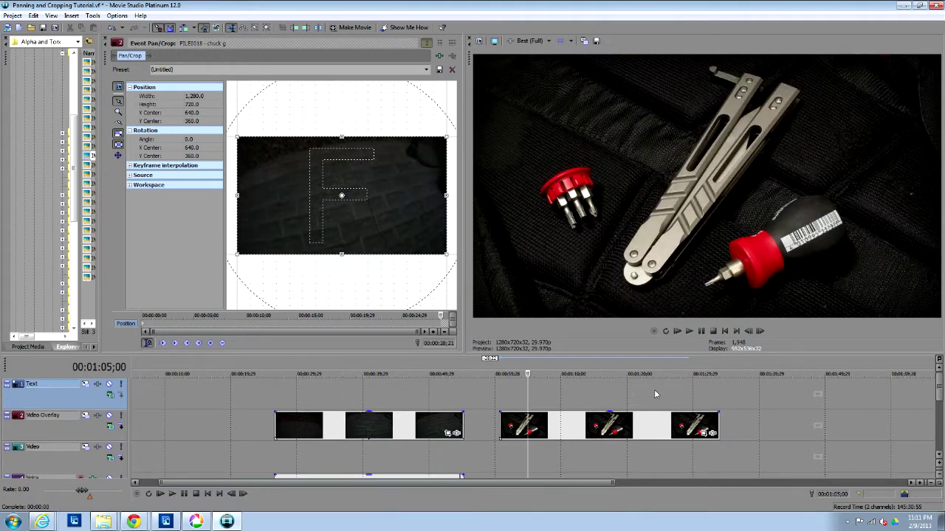
left_click(657, 395)
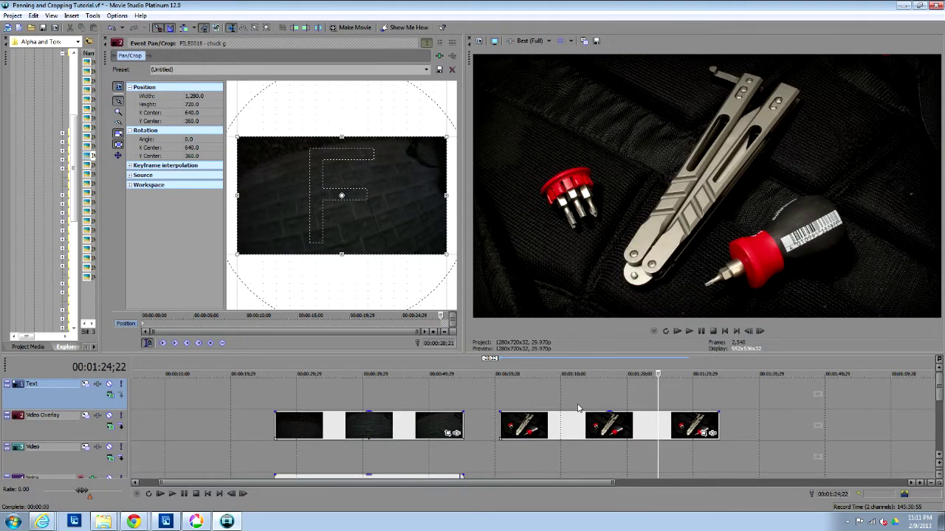
left_click(612, 402)
At 00:00:28;15, rotate the video clip's crop frame to about 179.8 degrees and shrink it to about 979 × 551.
left_click(288, 397)
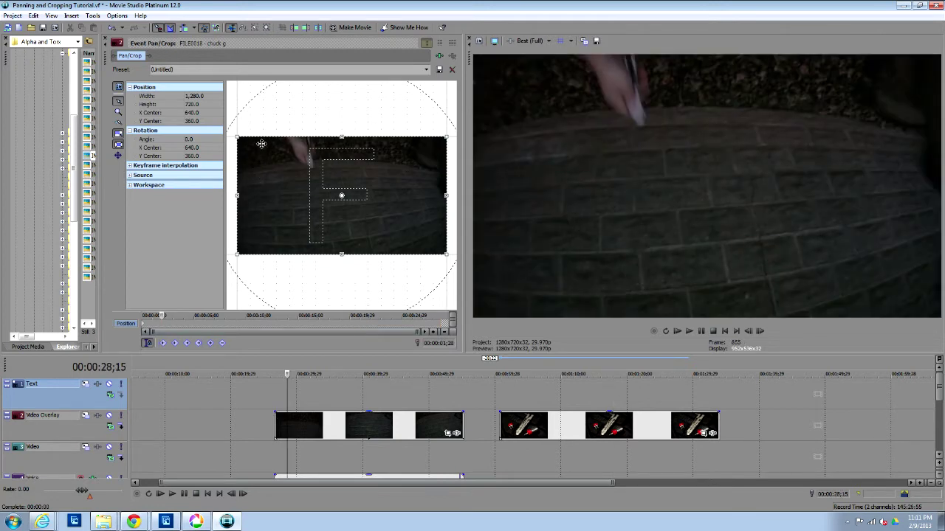
left_click_drag(274, 131, 351, 205)
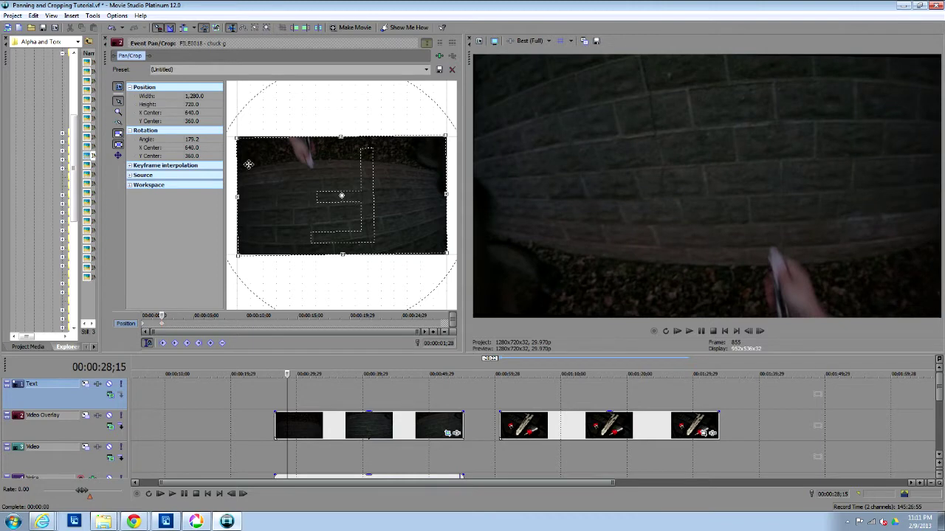
left_click_drag(411, 123, 415, 121)
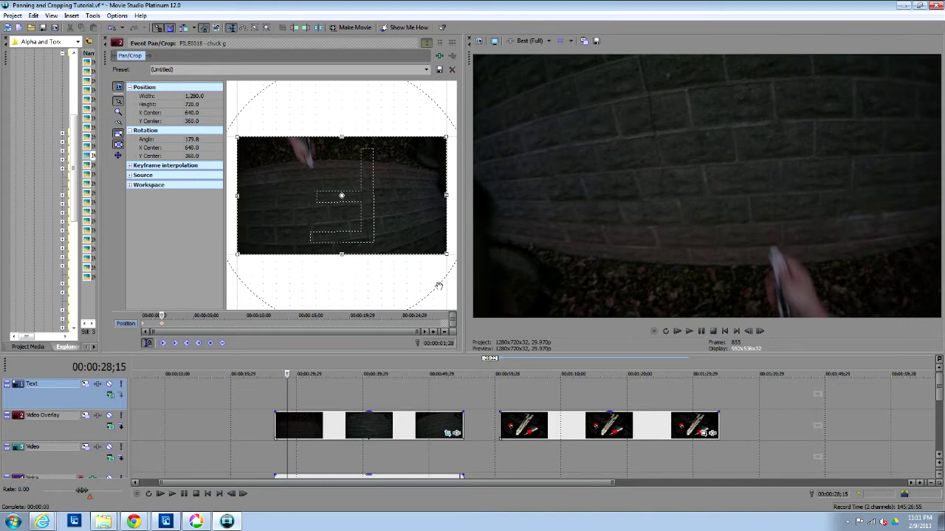
left_click_drag(446, 195, 414, 193)
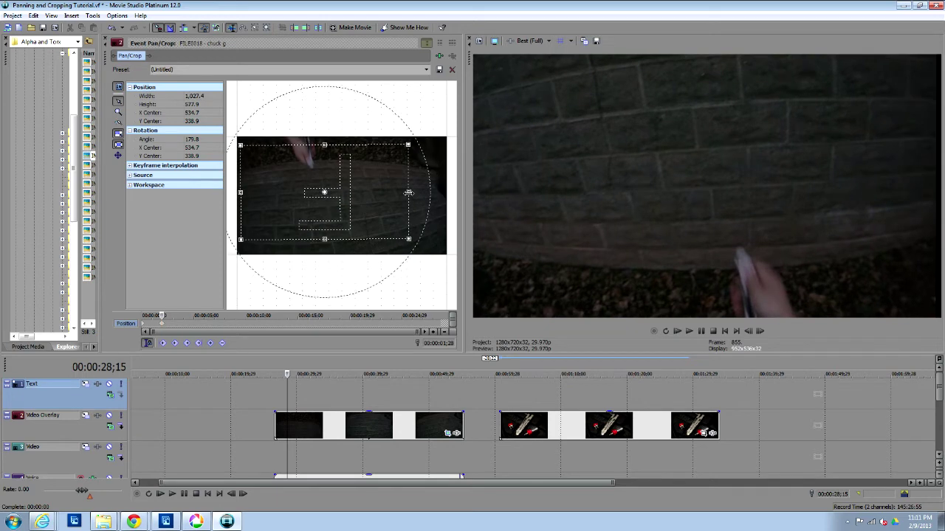
left_click_drag(415, 193, 381, 192)
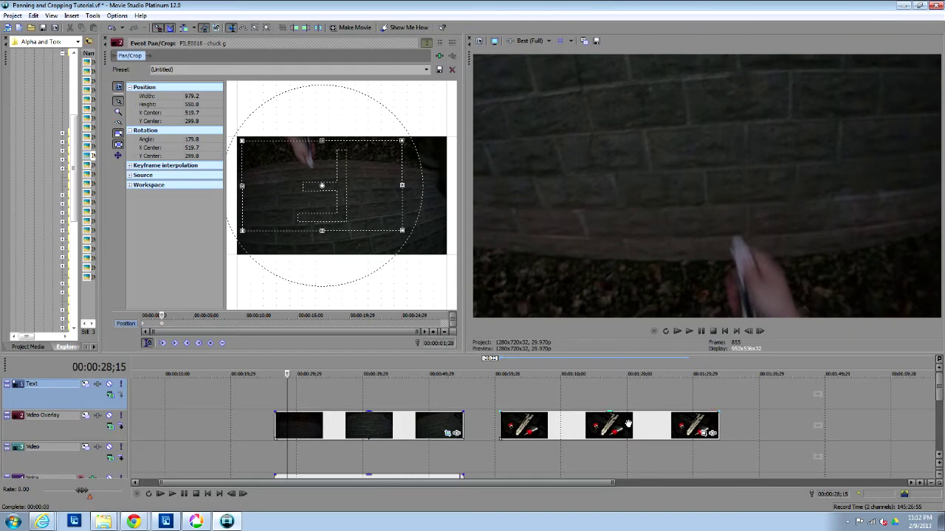
At 00:01:13;26, crop the knife photo to about 3,163 × 1,776, centred at about X 1,872 and Y 1,056.
left_click(588, 413)
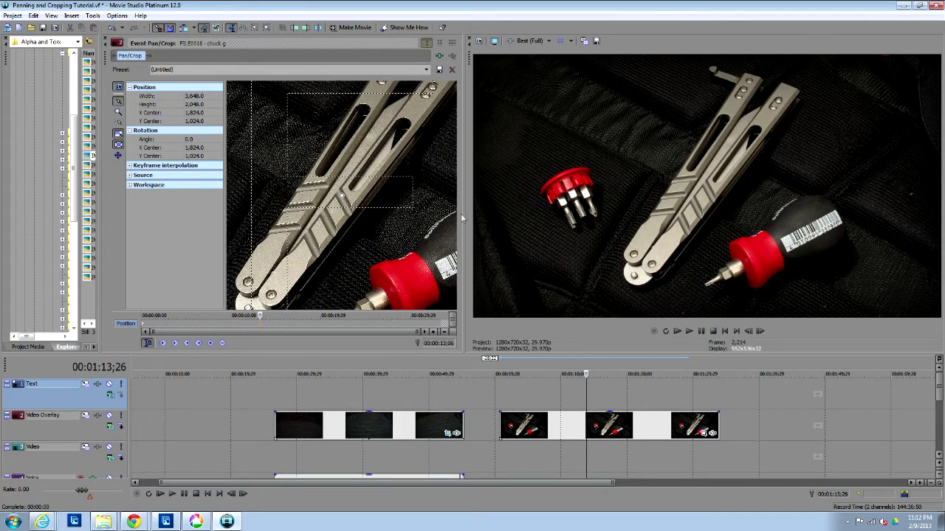
left_click_drag(464, 214, 525, 214)
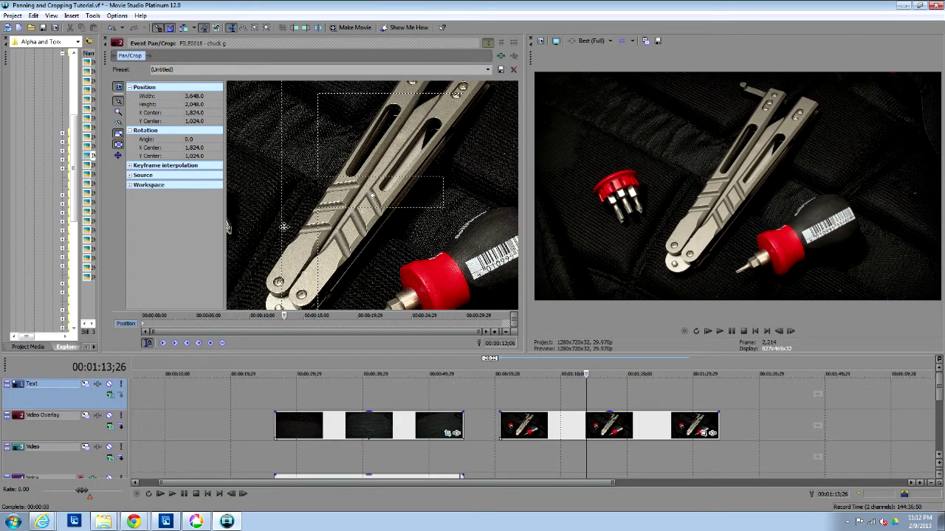
scroll(260, 210, "down", 5)
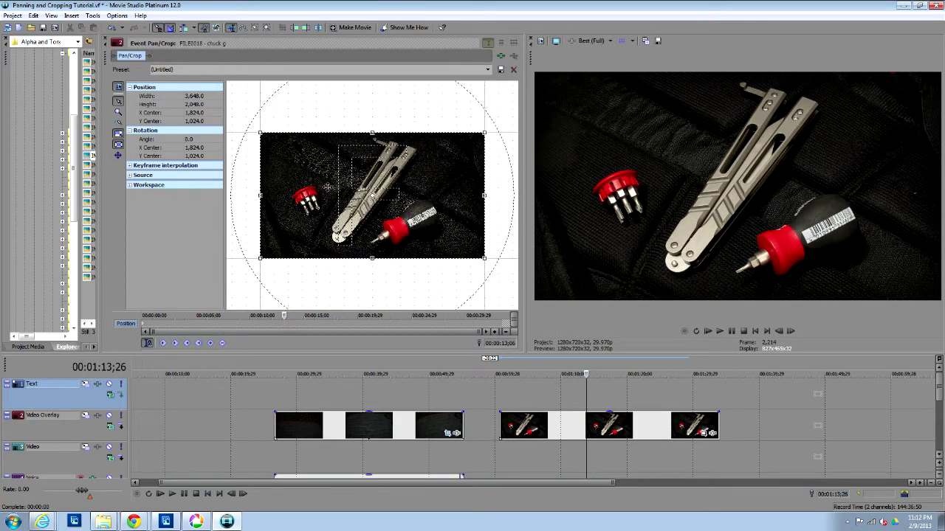
left_click_drag(260, 132, 307, 159)
left_click_drag(337, 198, 376, 202)
left_click_drag(322, 203, 338, 201)
left_click_drag(311, 162, 277, 144)
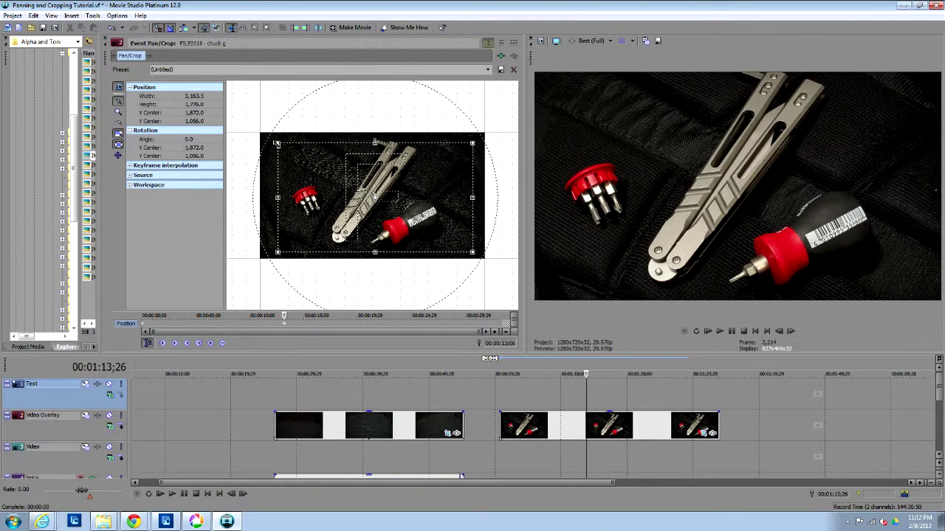
Reopen the video clip's pan/crop settings and check the framing of the clip at 00:00:41;12 and the photo at 00:01:10;06.
left_click(351, 392)
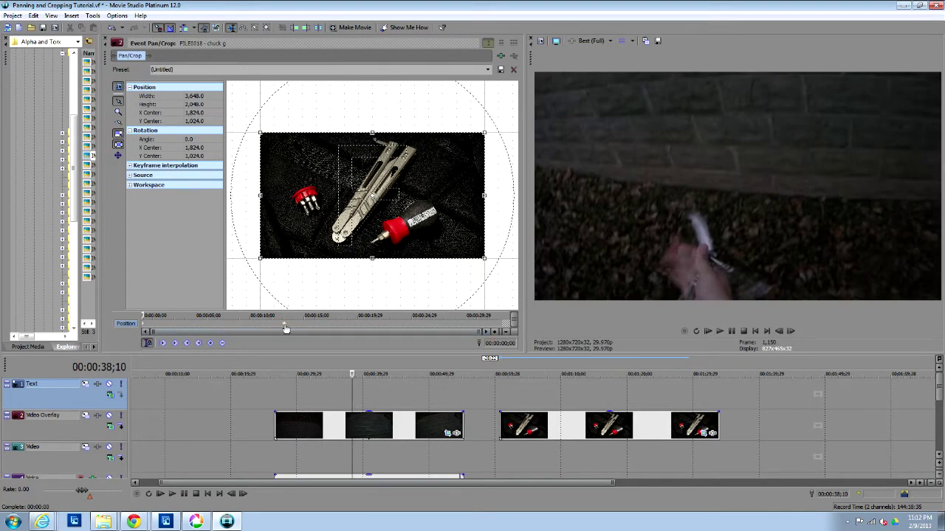
left_click(285, 331)
left_click(352, 416)
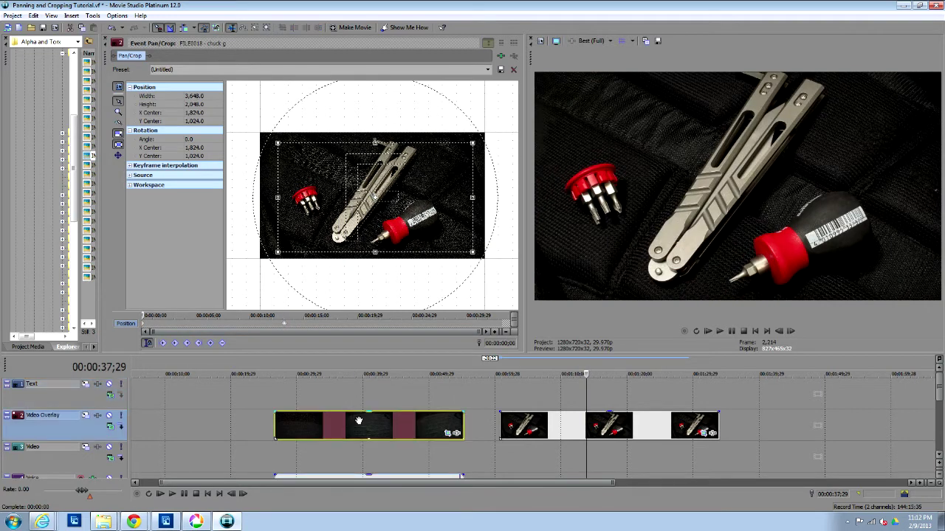
left_click(447, 433)
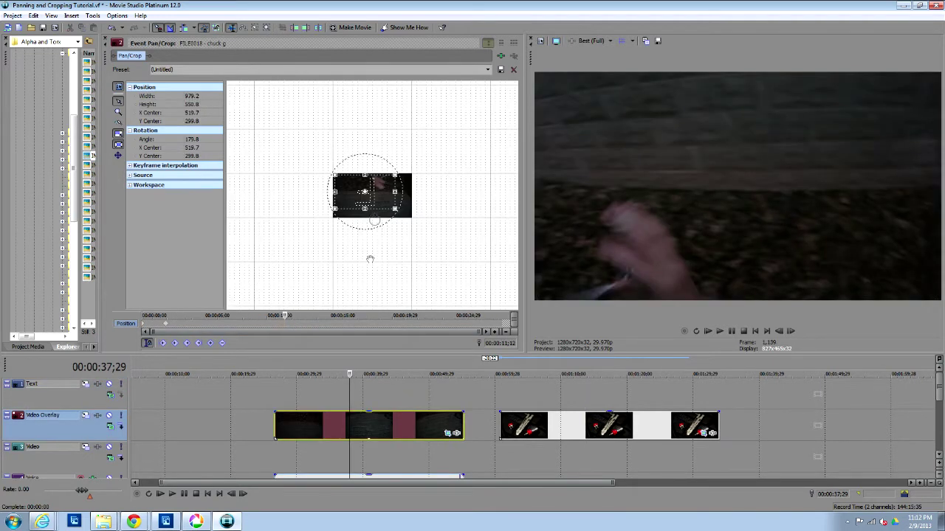
left_click(372, 396)
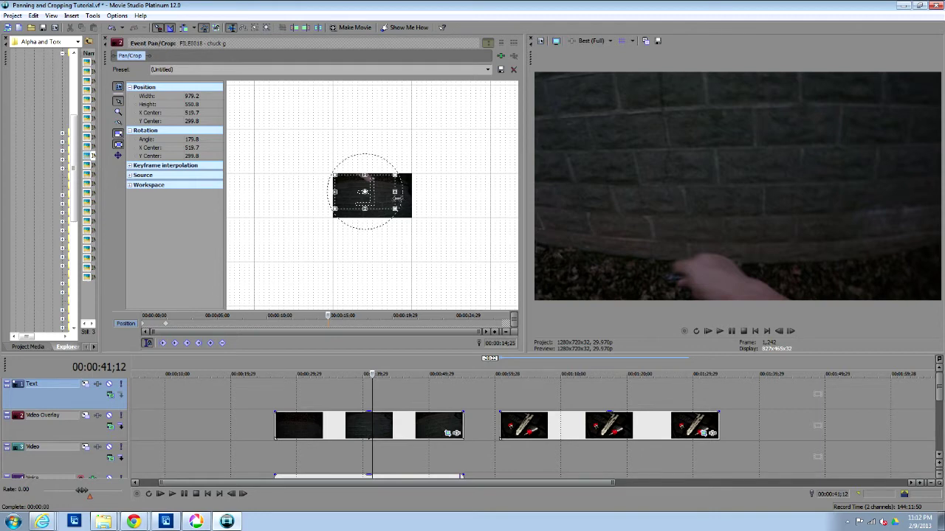
left_click(561, 395)
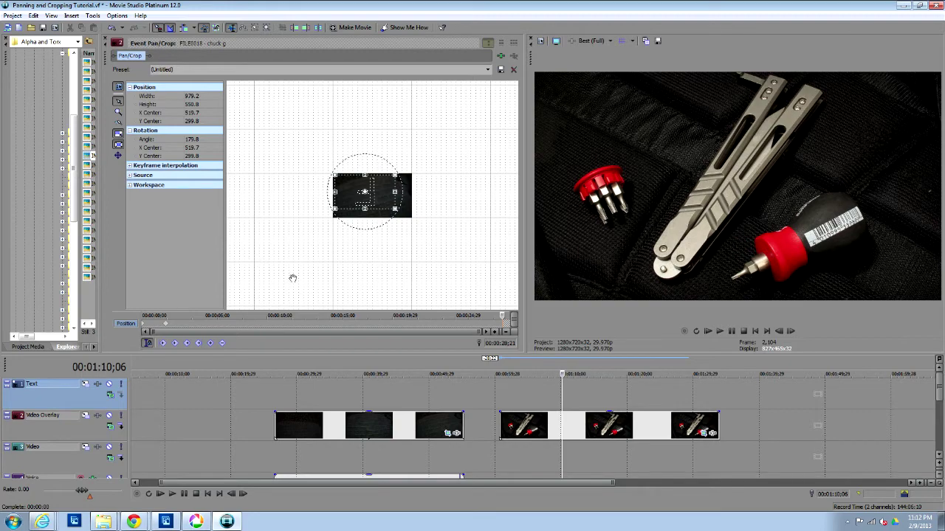
Compare the video clip's framing at 00:00:47;22, 00:00:41;14 and 00:00:42;22 with the knife photo's at 00:01:11;01.
left_click(414, 425)
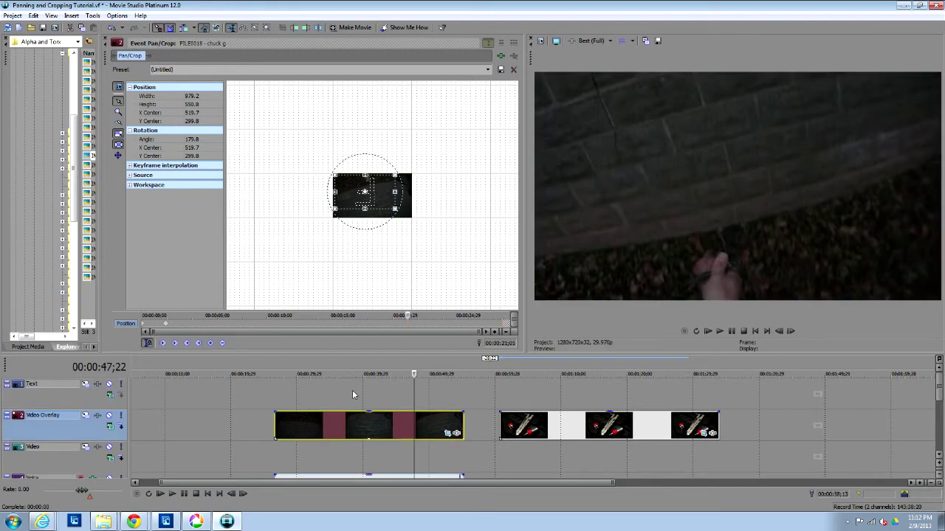
left_click(352, 390)
left_click(371, 427)
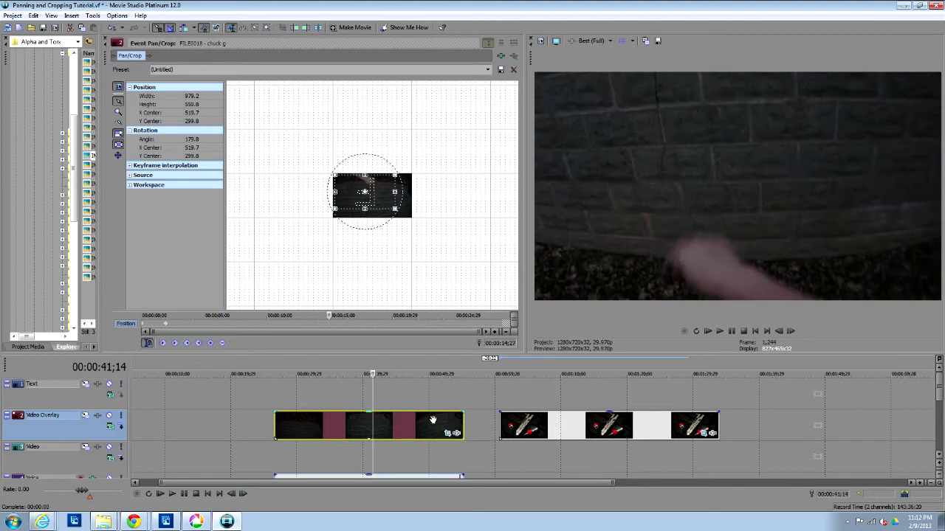
left_click(561, 428)
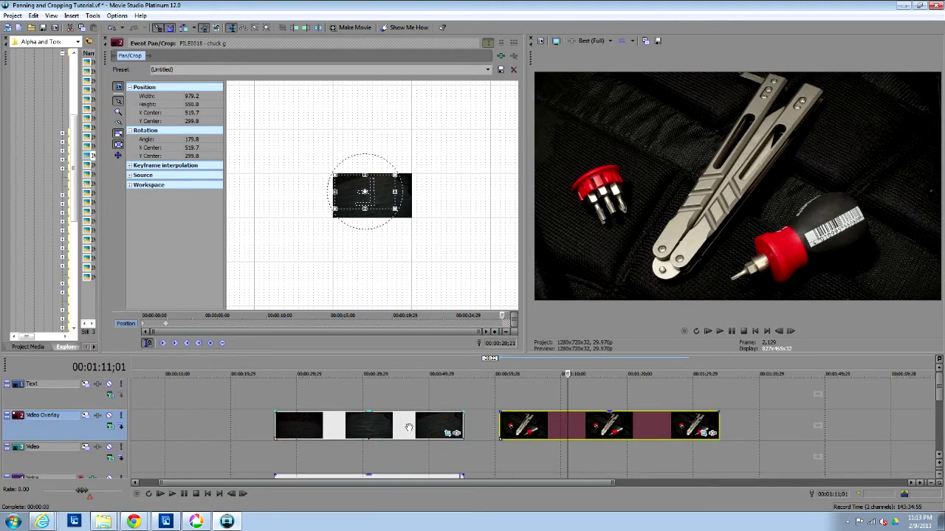
left_click(380, 426)
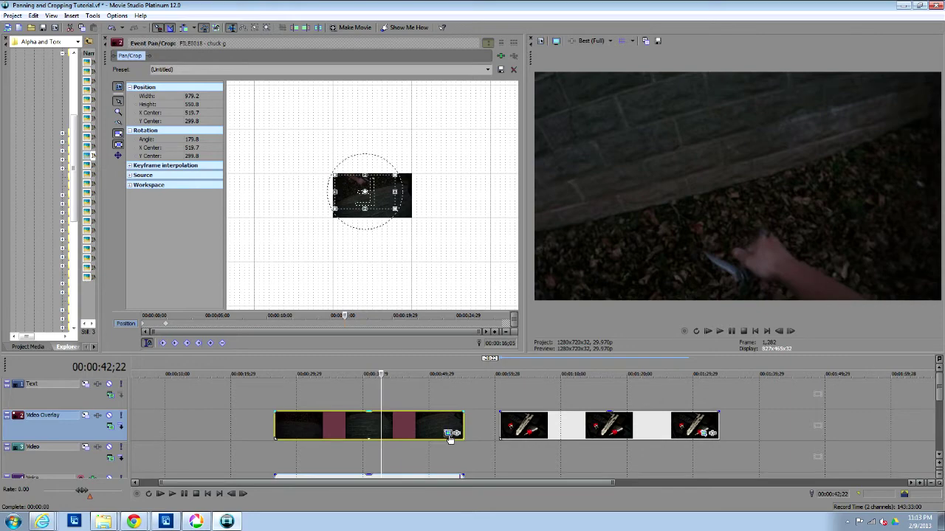
Close and reopen the video clip's pan/crop settings, and toggle the display of the position and rotation properties off and on.
left_click(105, 39)
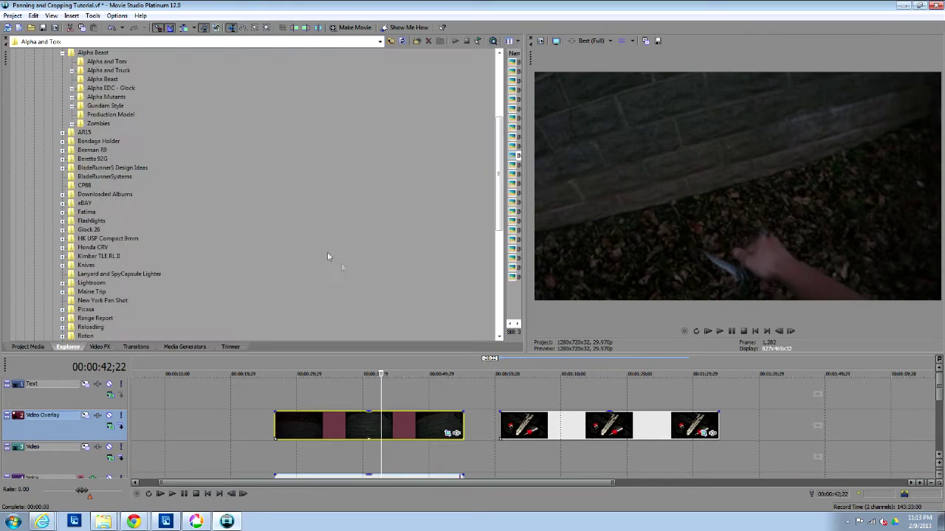
left_click(448, 435)
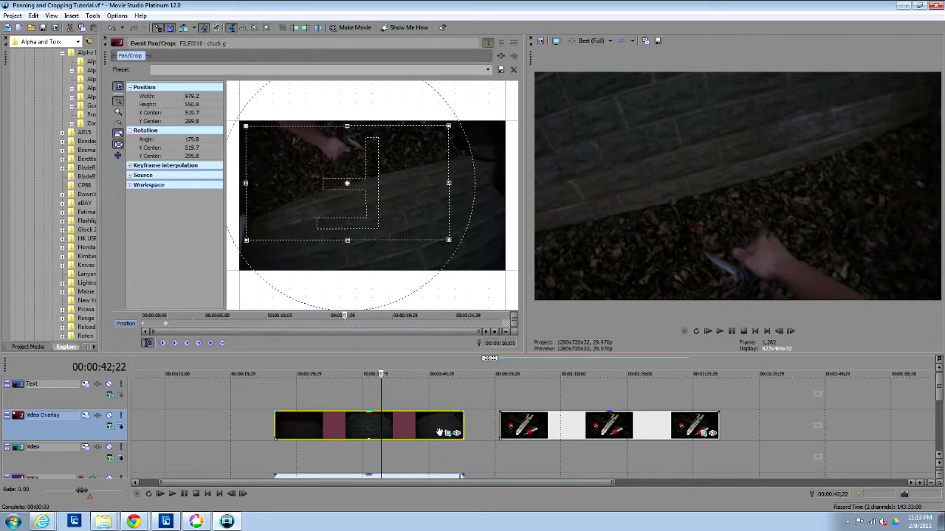
left_click(118, 88)
left_click(118, 88)
left_click(118, 88)
left_click(118, 88)
left_click(118, 88)
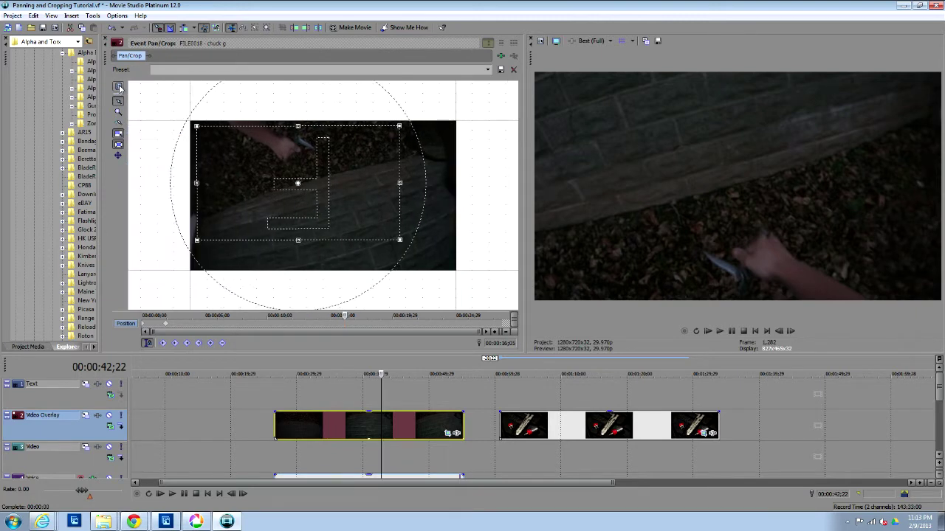
left_click(118, 88)
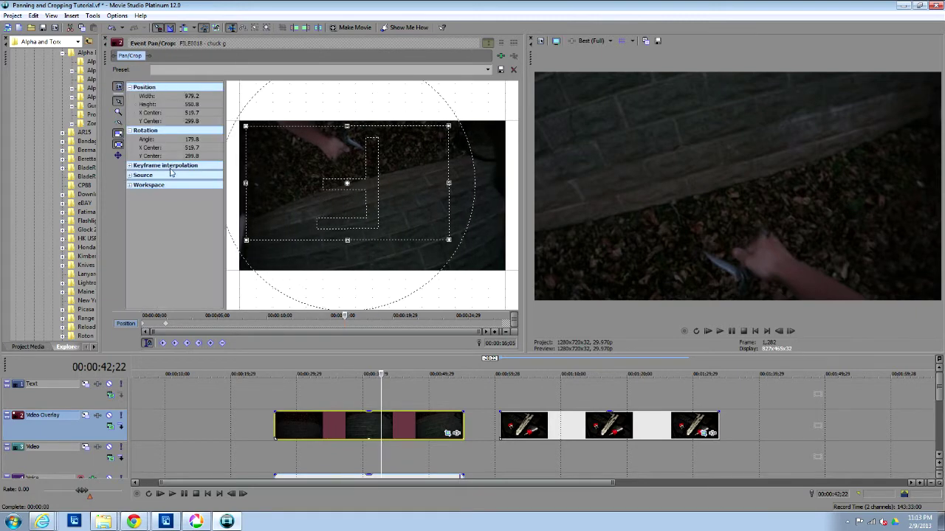
left_click(118, 88)
left_click(119, 87)
left_click(118, 87)
left_click(118, 88)
Apply the Default pan/crop preset to the video clip at 00:00:42;22 and delete the keyframe created there.
left_click(479, 71)
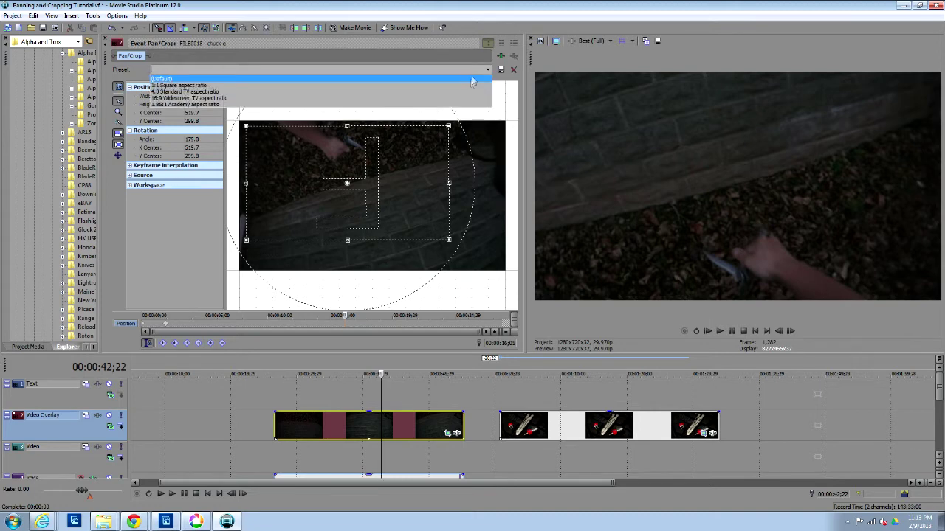
left_click(471, 79)
left_click(345, 324)
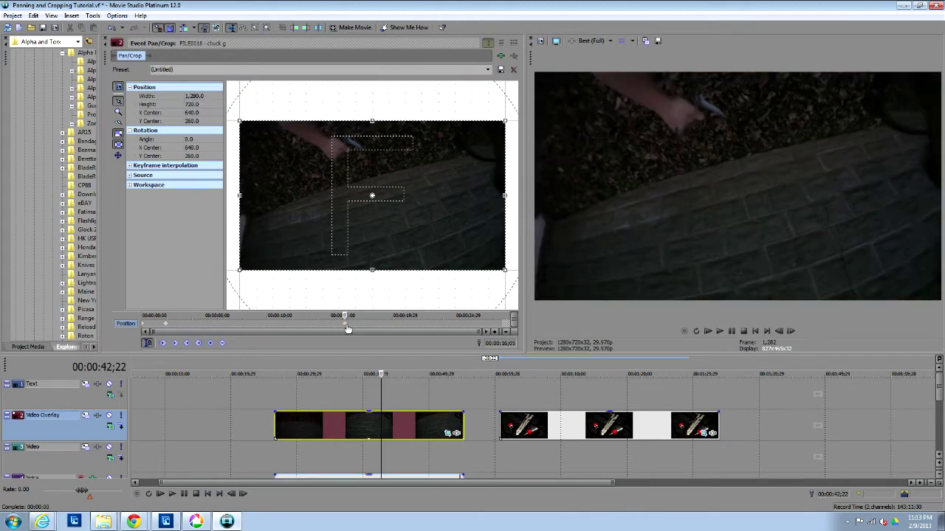
key("Delete")
Delete the video clip's pan/crop keyframe at 00:00:28;15 and return to the clip's start at 00:00:26;17.
left_click(169, 333)
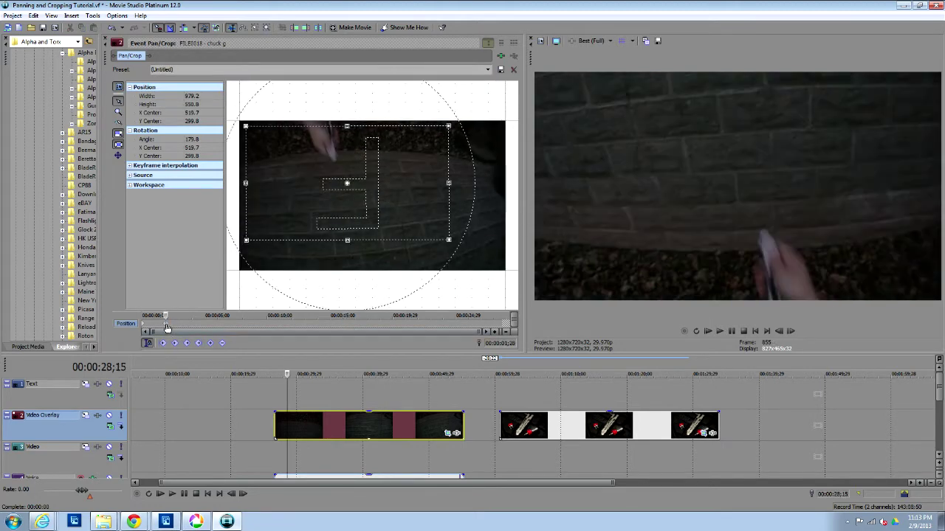
left_click(144, 331)
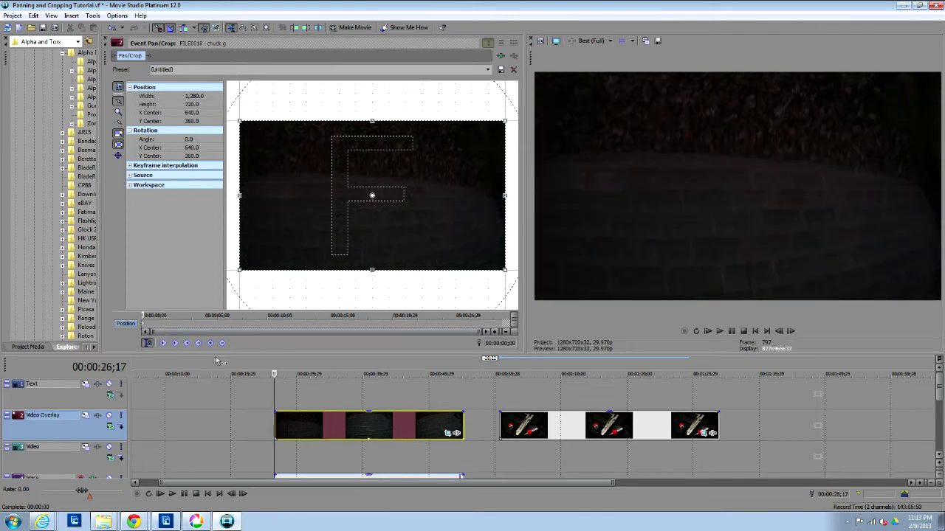
left_click(278, 399)
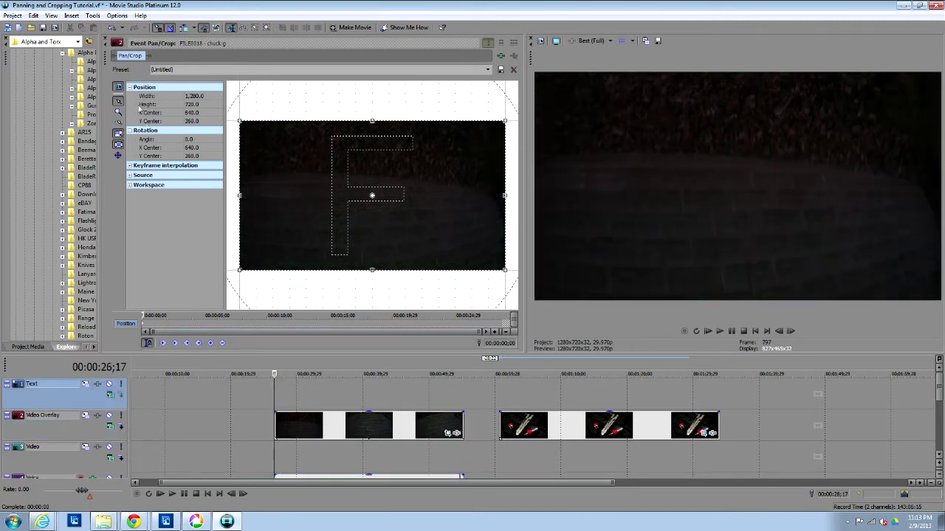
Try a slight crop of the video clip to about 1,271 × 715 and reset the frame with the Default preset.
left_click(119, 88)
left_click(119, 88)
left_click_drag(236, 137, 240, 157)
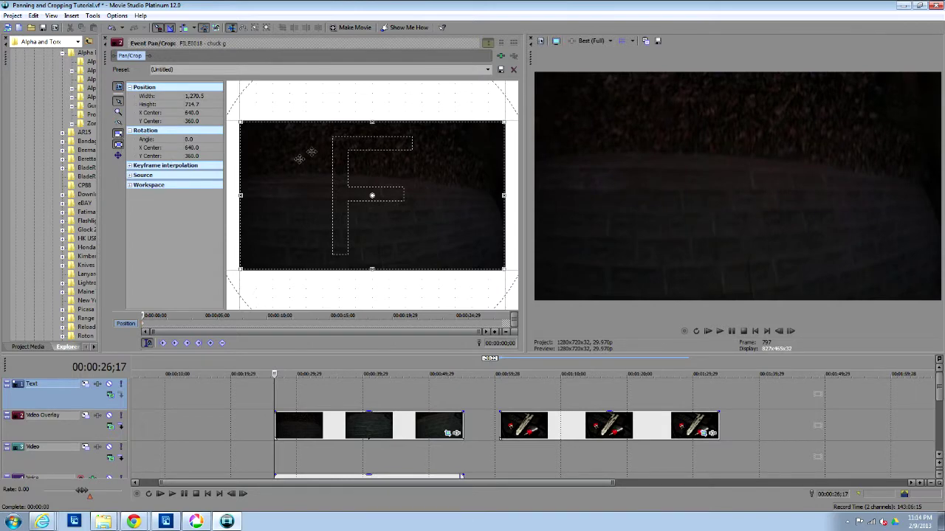
left_click(487, 70)
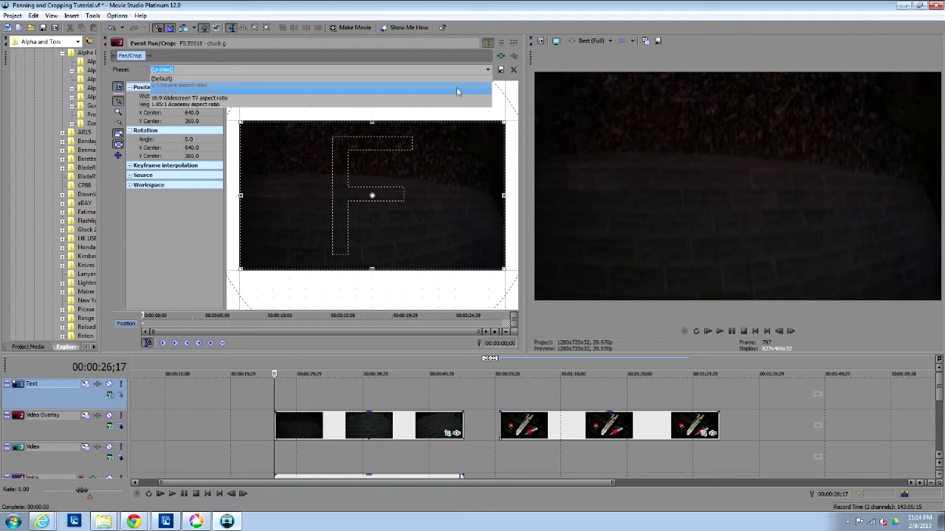
left_click(457, 78)
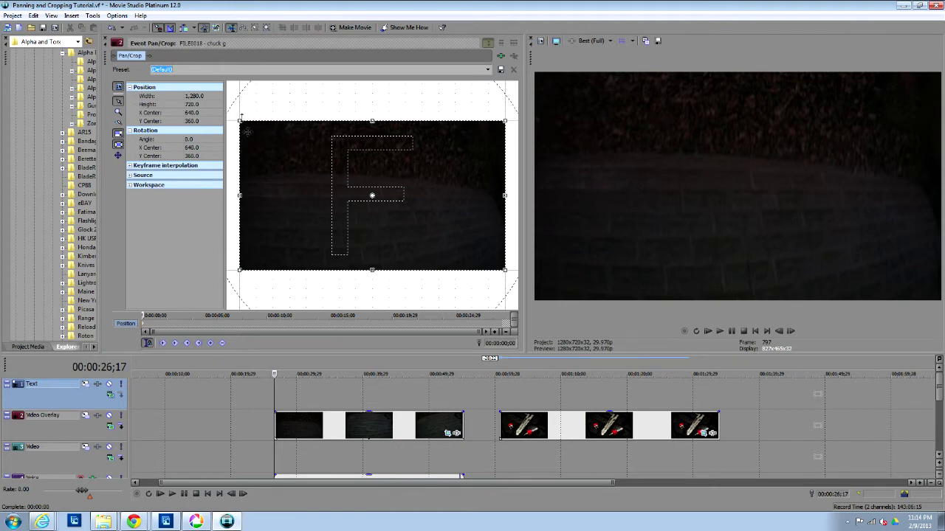
Try cropping with the aspect ratio locked and unlocked, down to about 925 × 511, and reset with the 16:9 Widescreen TV aspect ratio preset.
left_click_drag(247, 123, 249, 127)
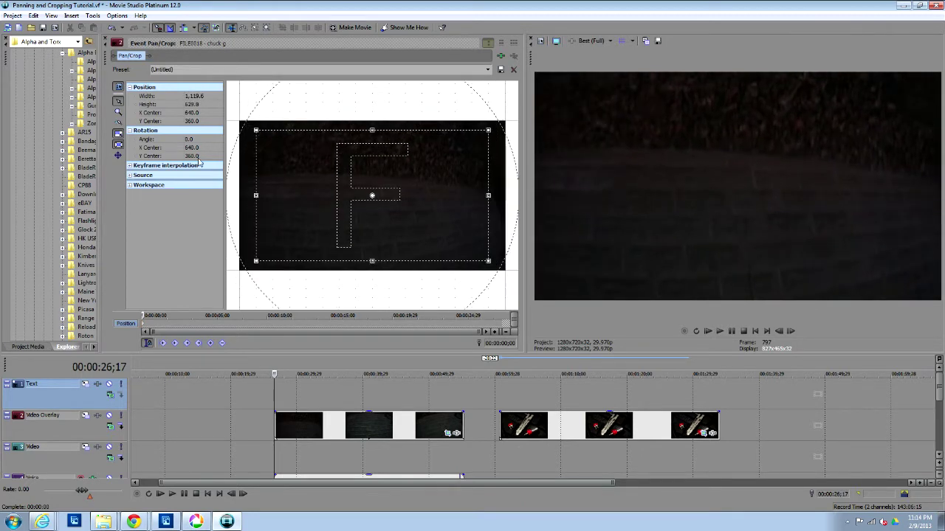
left_click_drag(255, 130, 274, 143)
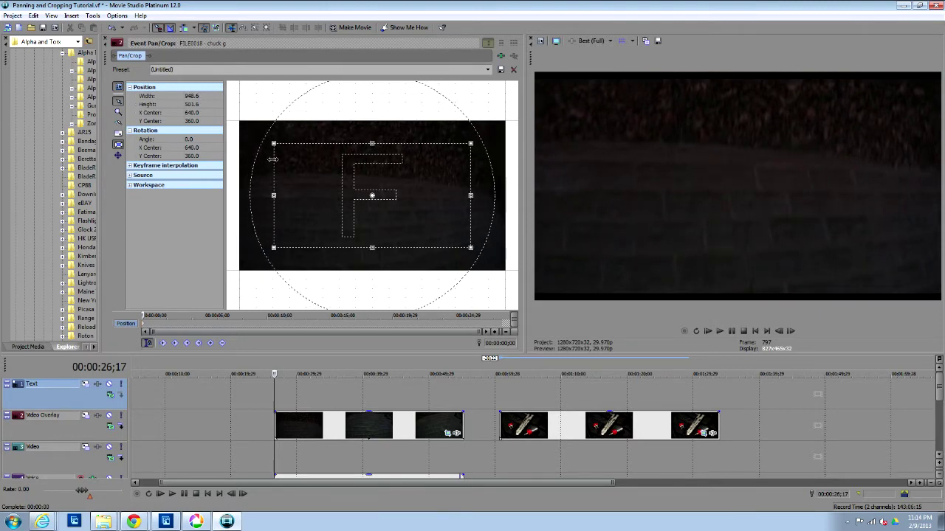
left_click_drag(272, 158, 293, 143)
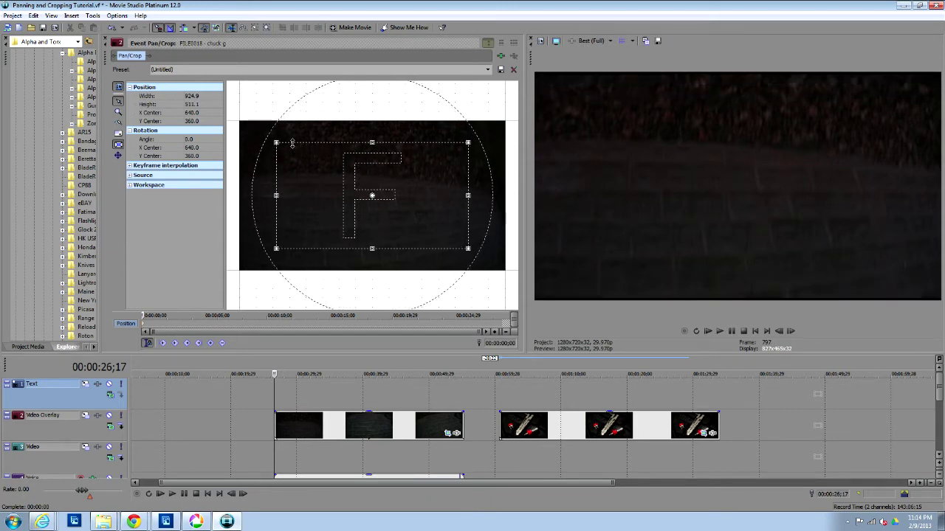
left_click(466, 73)
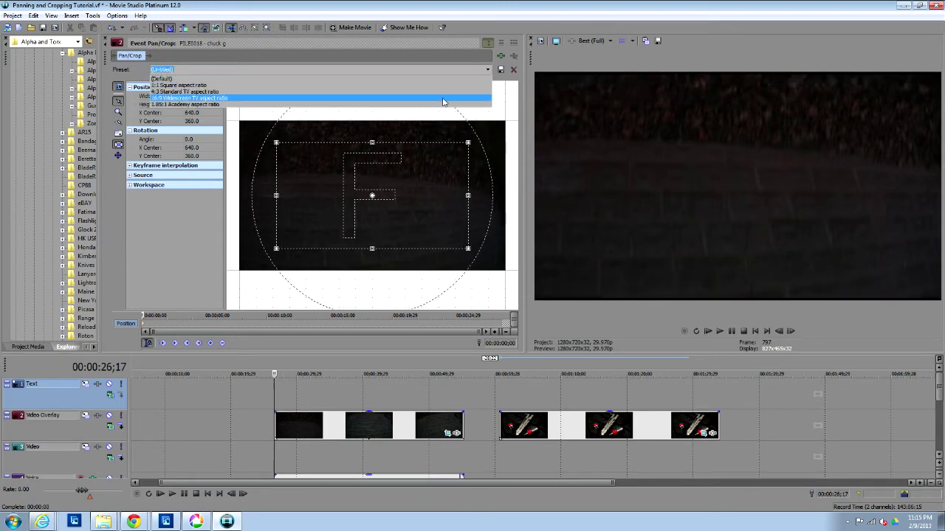
left_click(443, 98)
Shrink the crop frame to about 910 × 512 with the aspect ratio locked, and pan it to about X 593, Y 322.
left_click_drag(240, 121, 299, 154)
mouse_move(338, 182)
left_mouse_down()
mouse_move(329, 118)
mouse_move(321, 180)
mouse_move(345, 158)
mouse_move(322, 200)
mouse_move(365, 200)
mouse_move(332, 192)
left_mouse_up()
left_click_drag(292, 158, 269, 135)
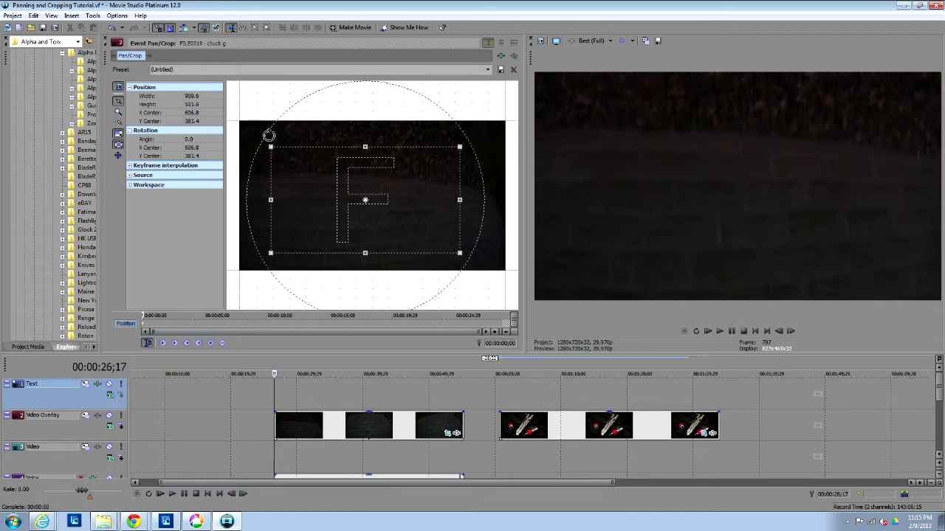
left_click_drag(314, 209, 312, 195)
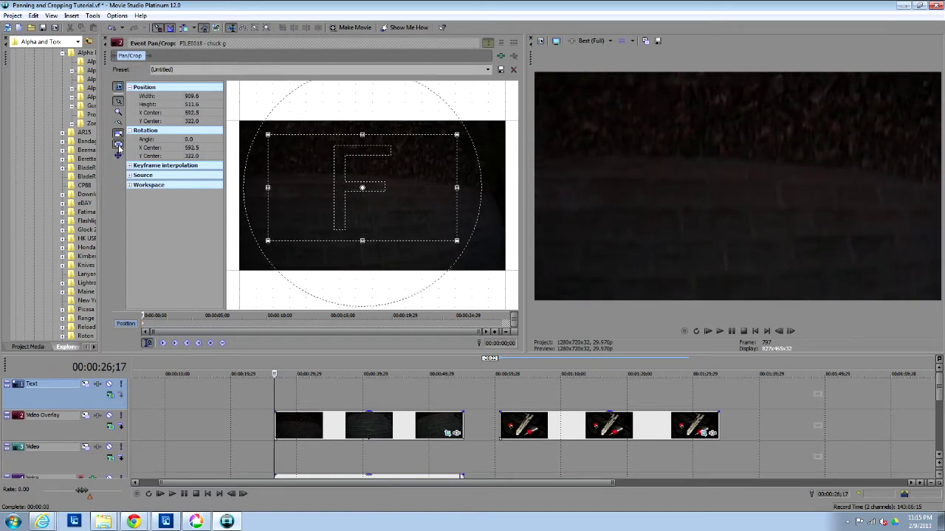
Resize the crop frame with Size About Center off, and then about its centre to about 1,026 × 577.
left_click_drag(267, 134, 247, 147)
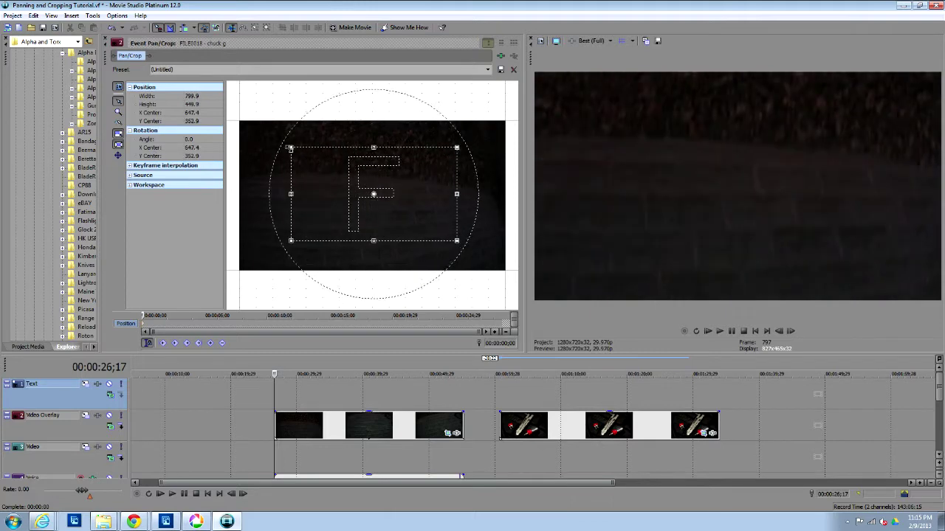
mouse_move(299, 150)
left_mouse_down()
mouse_move(358, 188)
mouse_move(281, 147)
left_mouse_up()
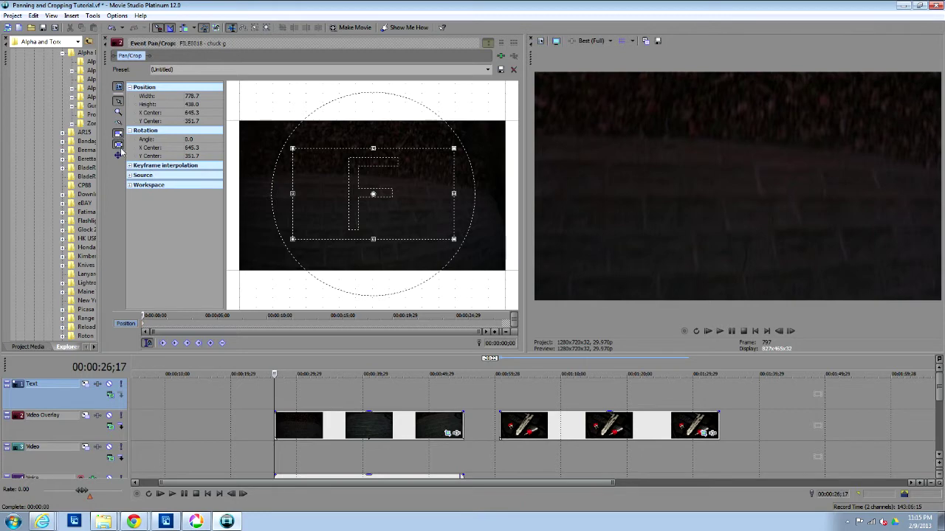
left_click_drag(293, 149, 267, 134)
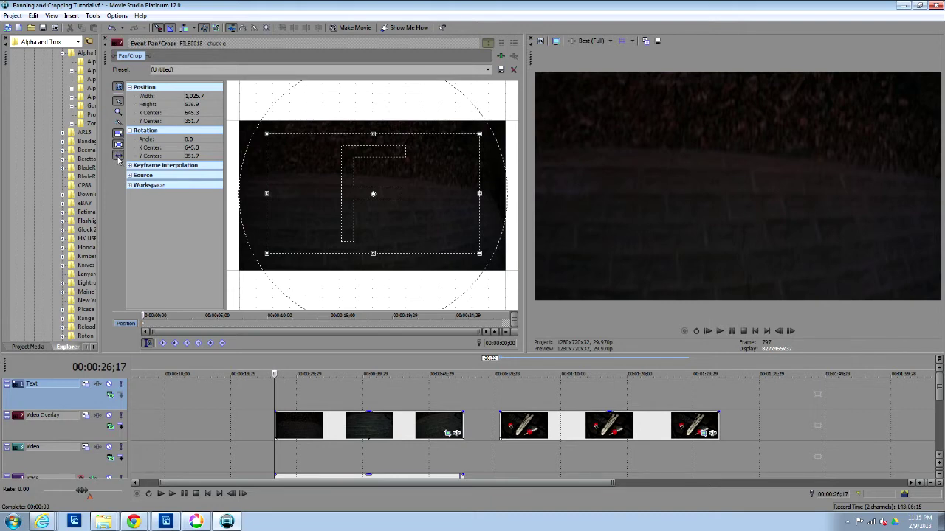
Pan the crop frame with restricted and free movement, centring it at about X 629, Y 364 with free movement restored.
left_click_drag(251, 186, 286, 182)
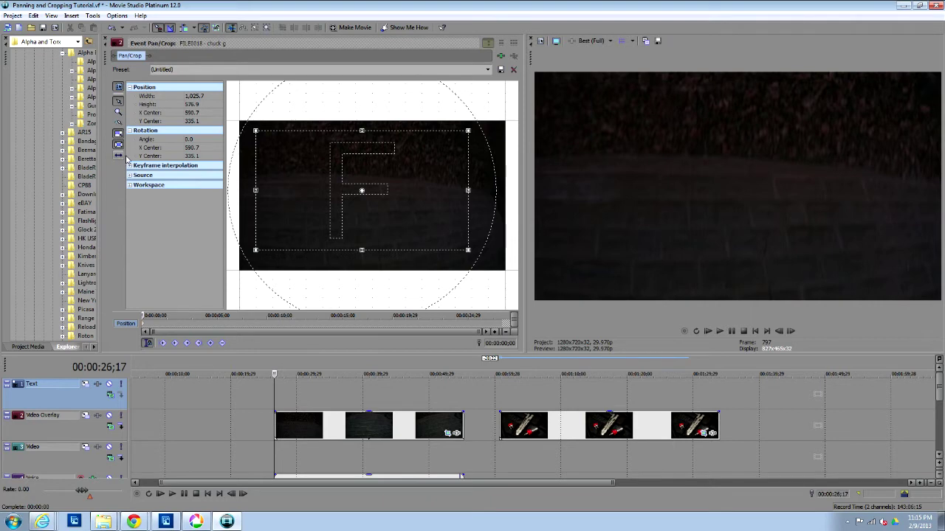
left_click_drag(287, 177, 313, 187)
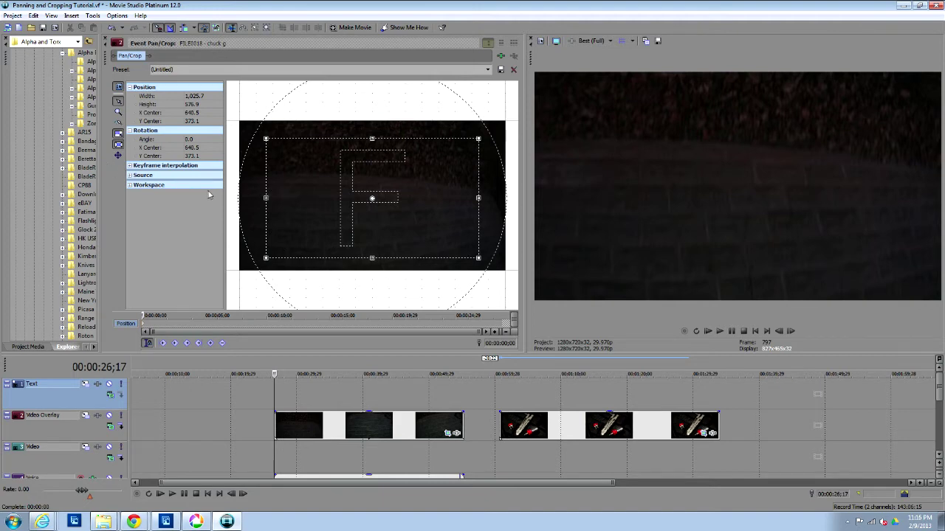
left_click_drag(297, 191, 298, 204)
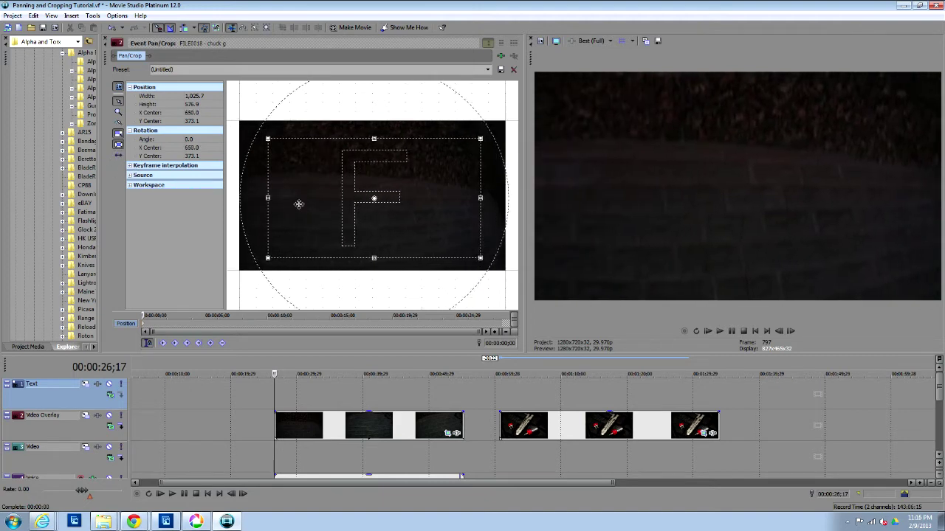
left_click_drag(302, 207, 308, 176)
left_click(118, 155)
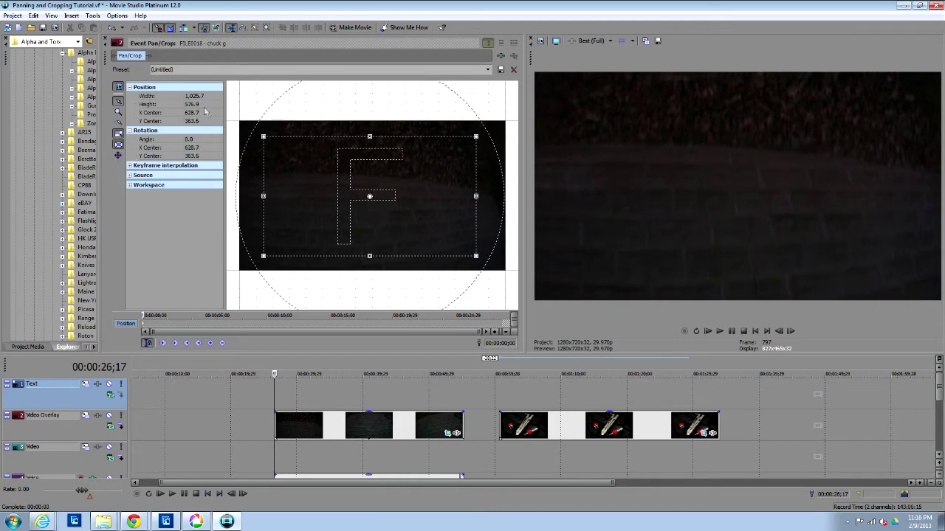
Set the crop frame's rotation angle to 180 degrees at the clip's start and check the clip at 00:00:49;02.
left_click(195, 97)
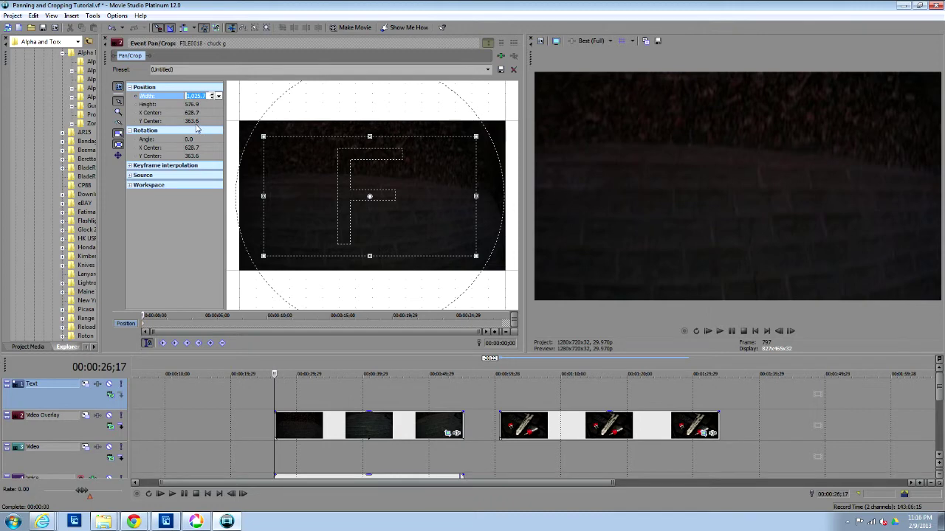
left_click(195, 139)
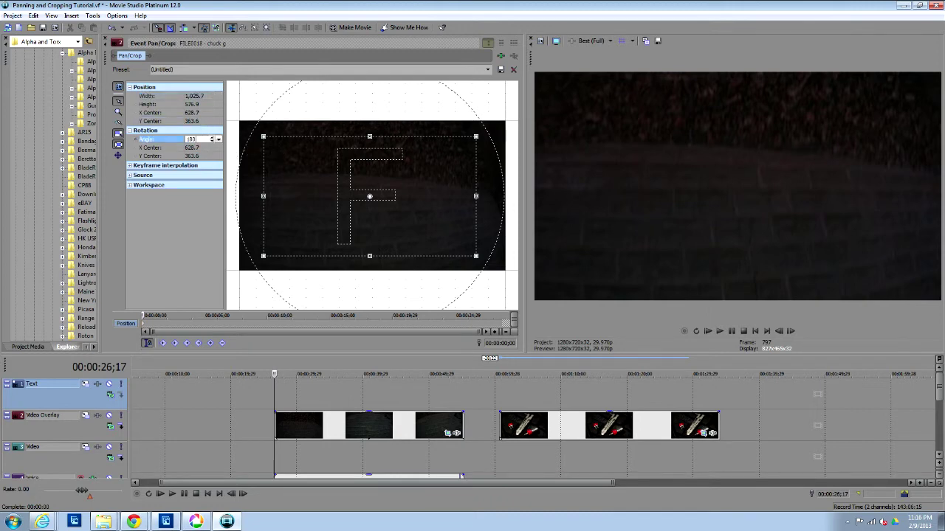
type("180")
key("Return")
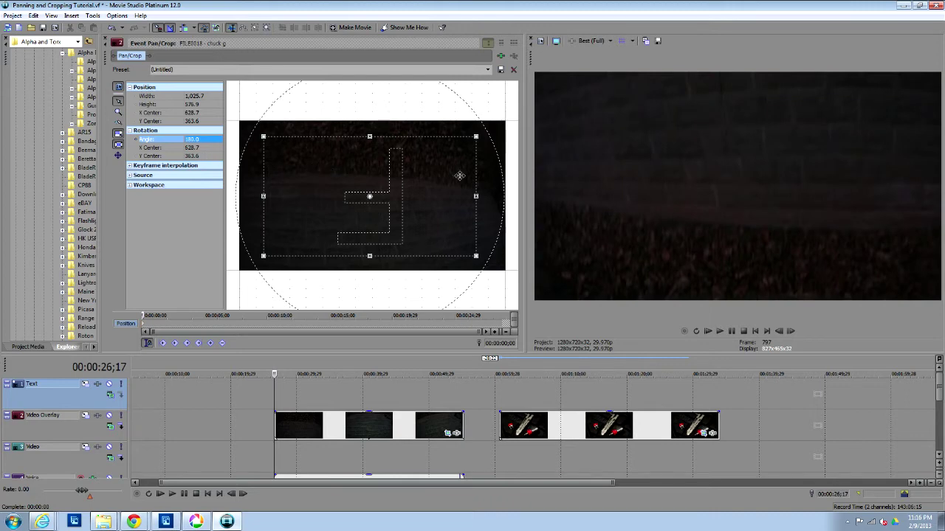
left_click(387, 395)
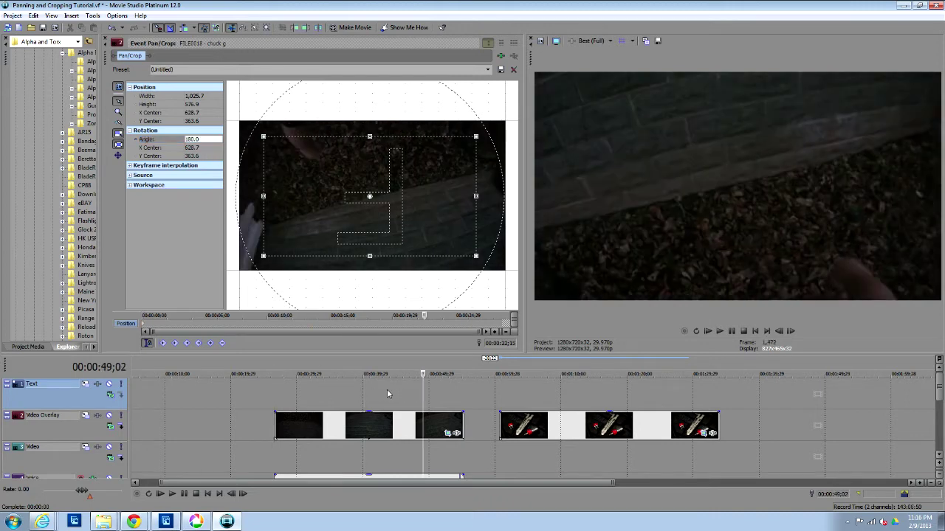
Try the 1:1 Square, 4:3 Standard TV and 16:9 Widescreen TV crop presets at 00:00:43;19, returning to the Default preset.
left_click(484, 72)
left_click(463, 78)
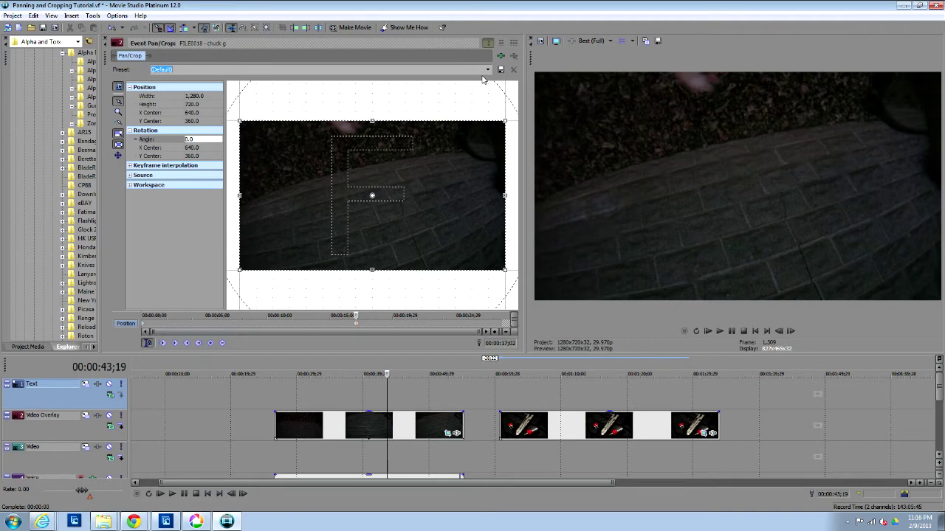
left_click(488, 70)
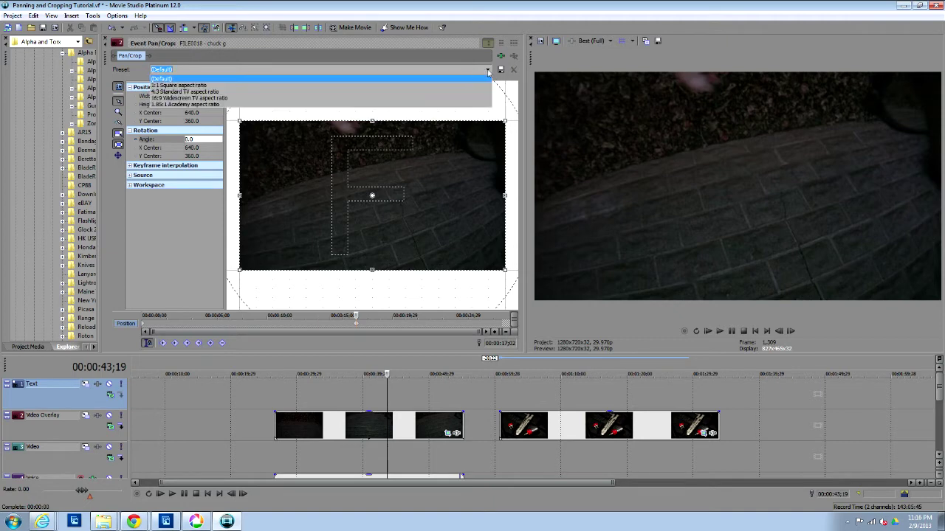
left_click(455, 86)
left_click(487, 71)
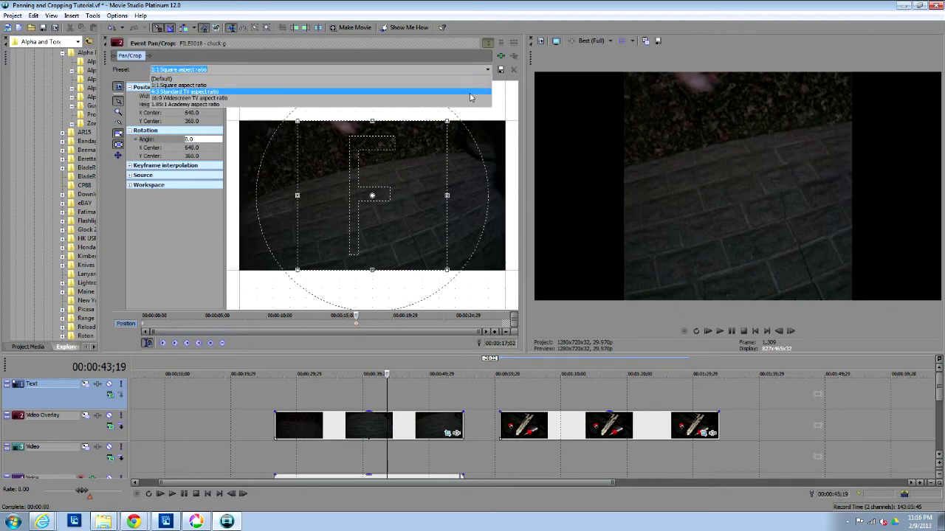
left_click(473, 92)
left_click(487, 70)
left_click(471, 98)
left_click(487, 70)
left_click(482, 85)
left_click(488, 71)
left_click(474, 80)
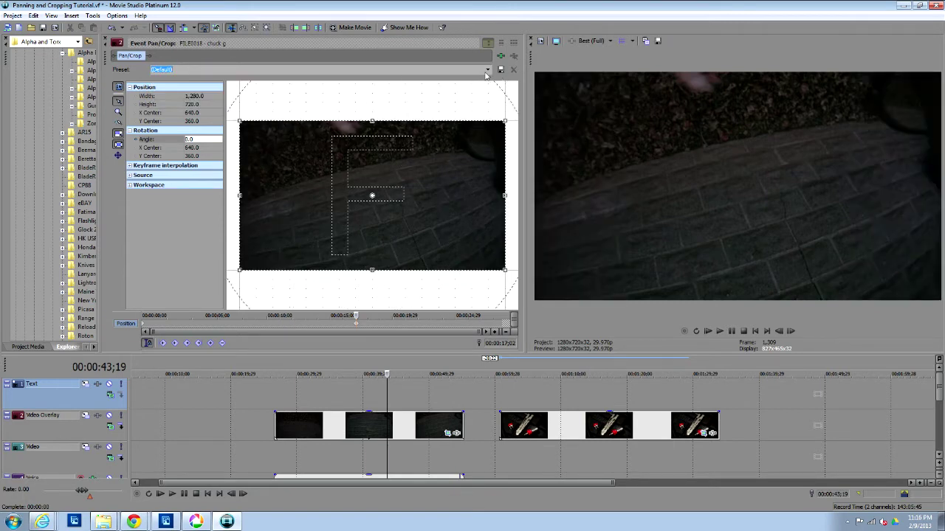
Resize the crop frame from the 16:9 Widescreen TV preset to about 1,153 × 649, then delete this mid-clip keyframe.
left_click(487, 70)
left_click(451, 97)
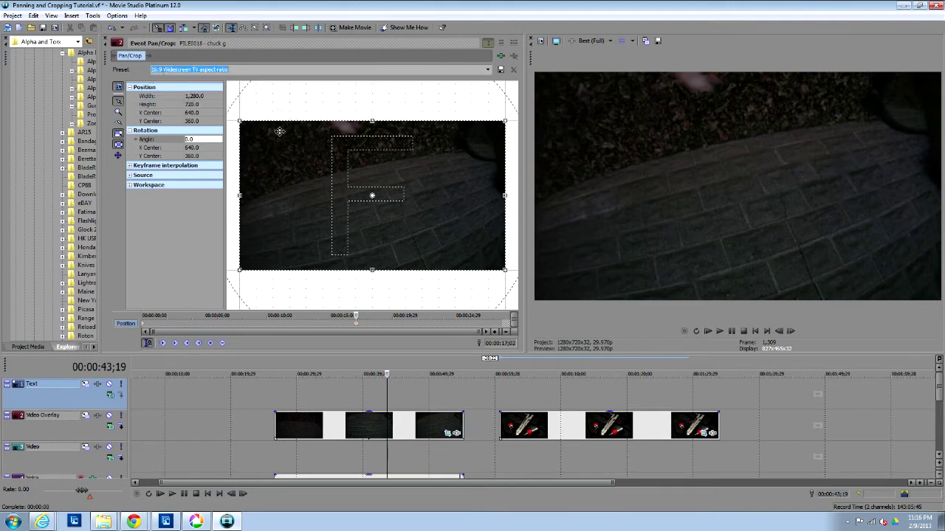
left_click_drag(241, 122, 307, 131)
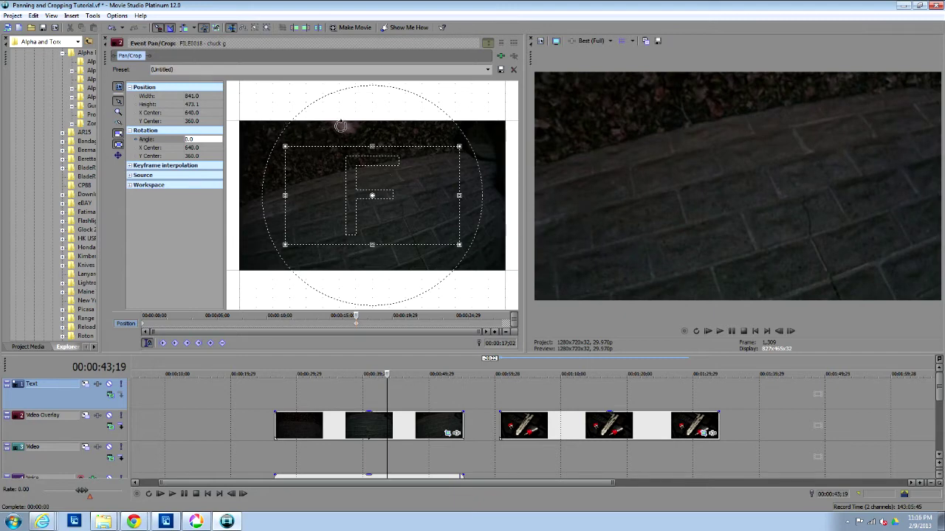
left_click_drag(277, 150, 252, 117)
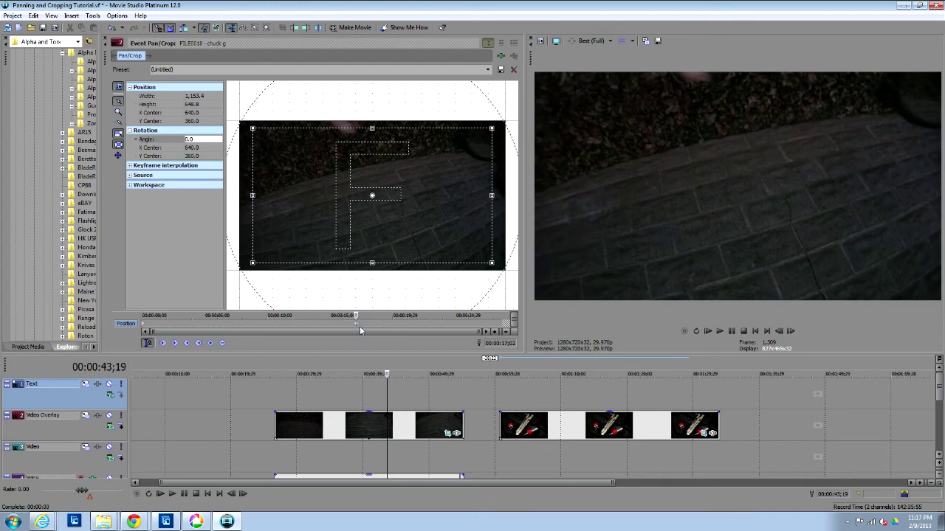
key("Delete")
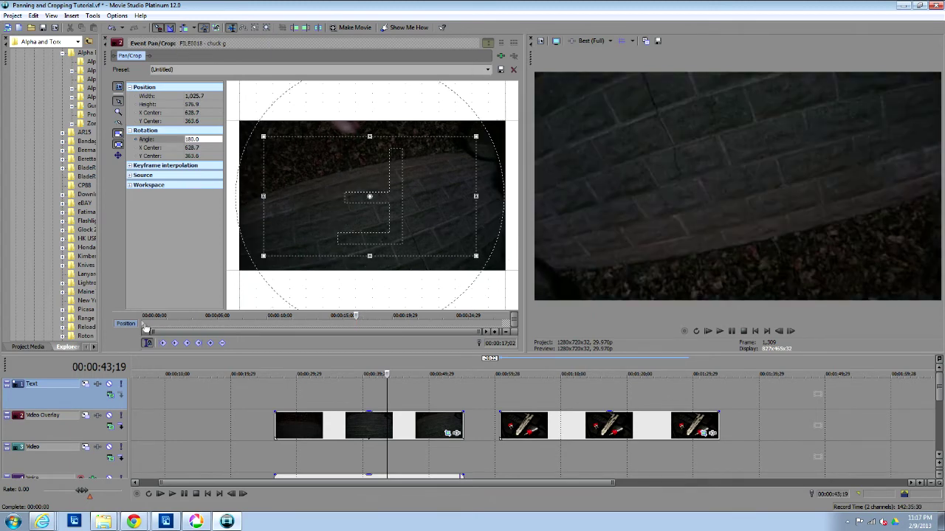
Reset the video clip's pan/crop to the Default preset and return to the clip's start.
left_click(487, 69)
left_click(473, 81)
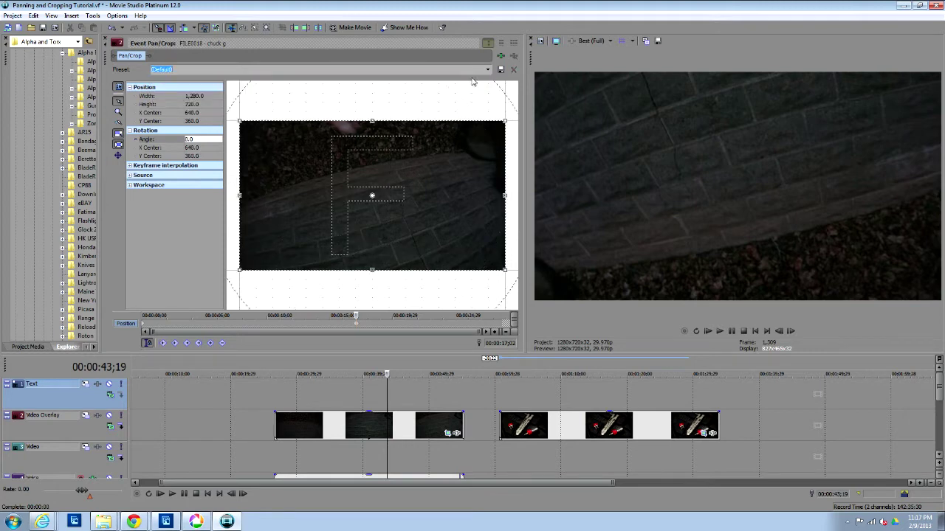
left_click(144, 331)
left_click(221, 343)
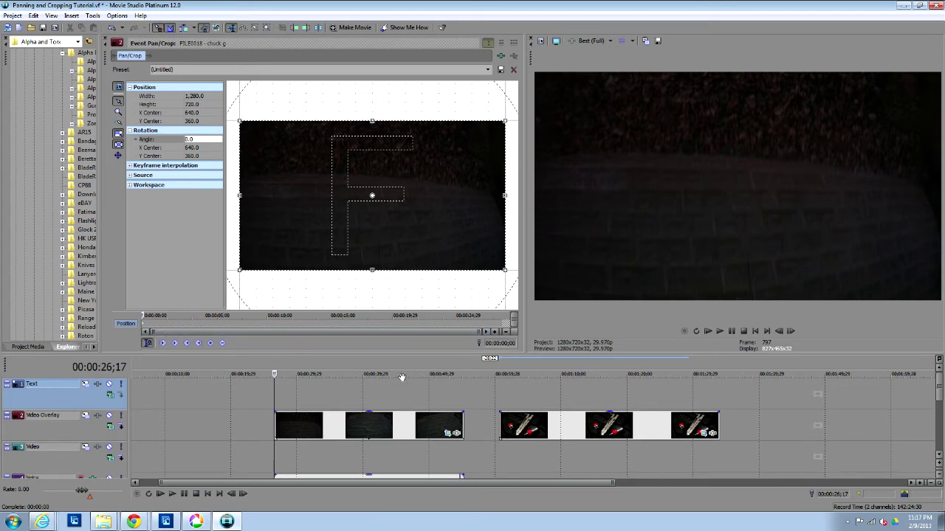
Open the still photo in Event Pan/Crop, delete its keyframe at 00:00:13;06 and return to the photo's start.
left_click(566, 398)
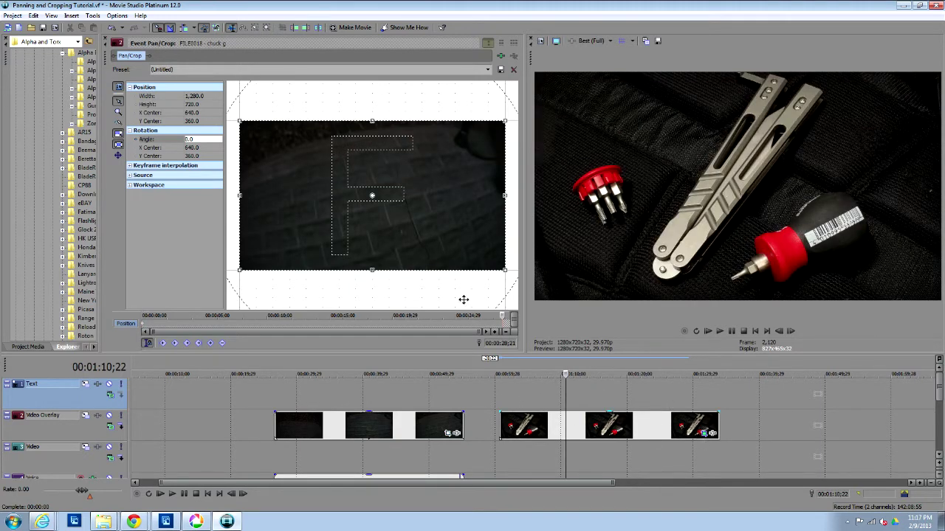
left_click(285, 326)
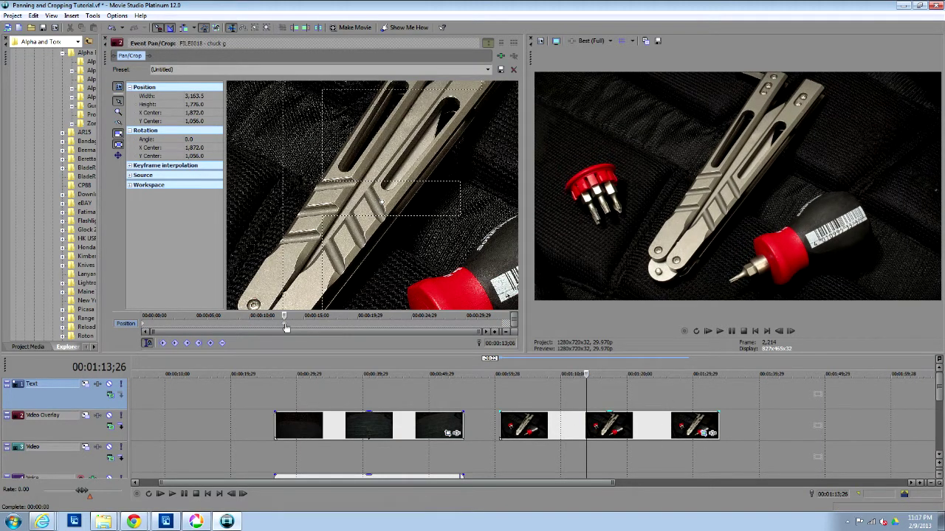
key("Delete")
left_click(144, 325)
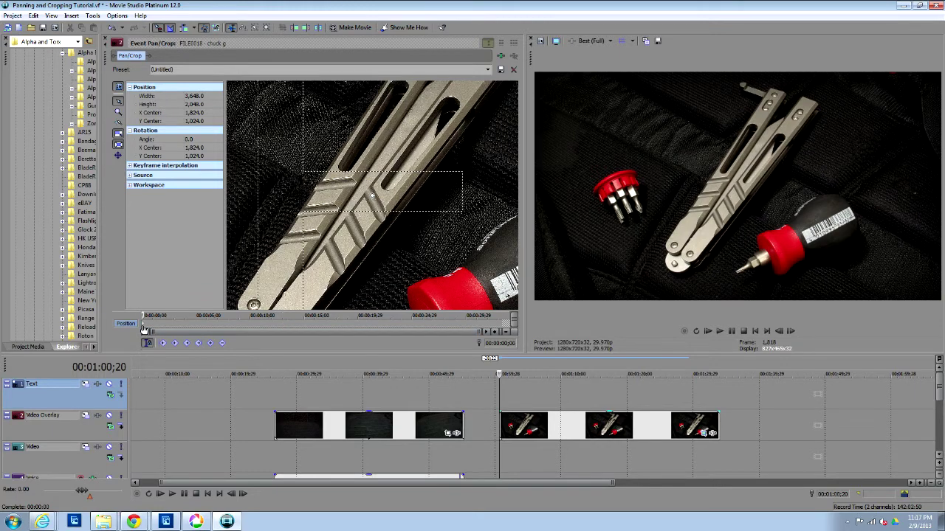
scroll(298, 189, "down", 2)
scroll(298, 189, "down", 5)
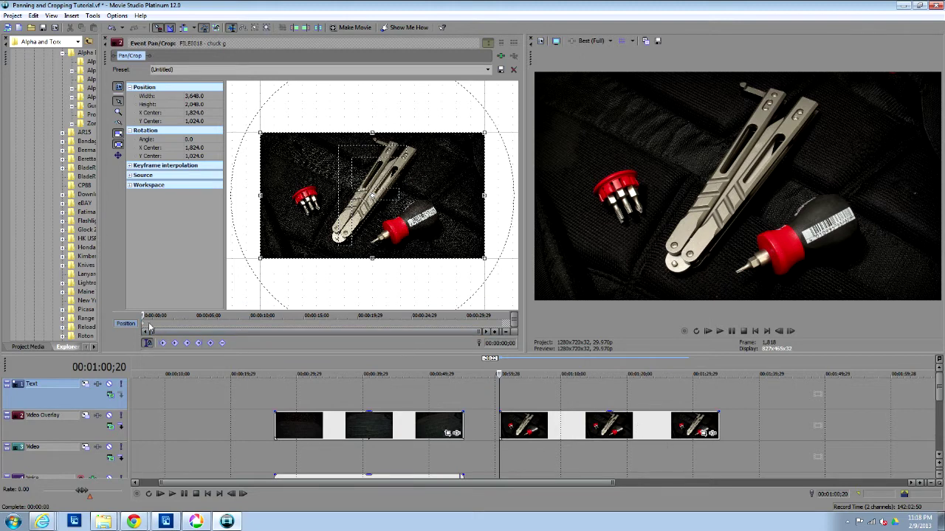
mouse_move(144, 315)
left_mouse_down()
mouse_move(158, 316)
mouse_move(144, 318)
left_mouse_up()
left_click(301, 318)
left_click(163, 343)
left_click(402, 406)
left_click(537, 399)
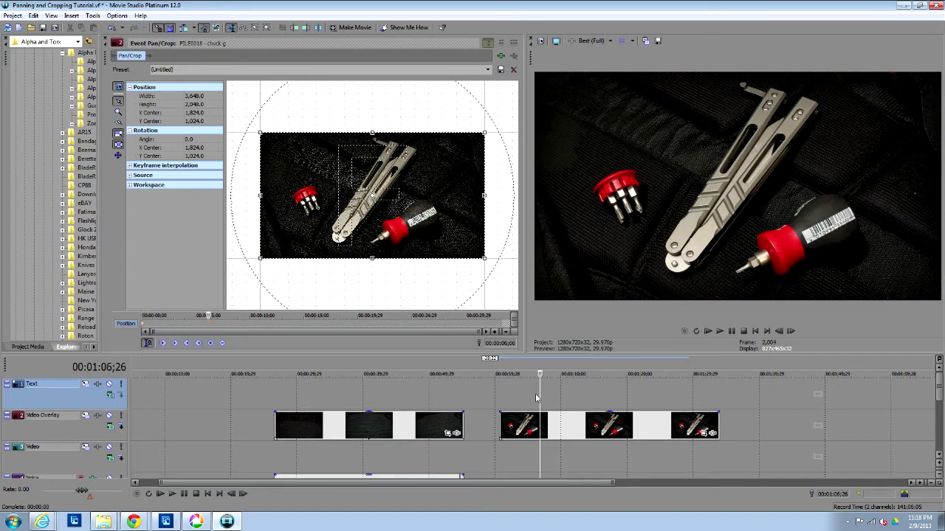
Crop the photo's start to about 1,738 × 976 centred at X 984, Y 1,072, and hold that framing until 00:00:05;23.
left_click(145, 328)
left_click_drag(313, 162, 292, 195)
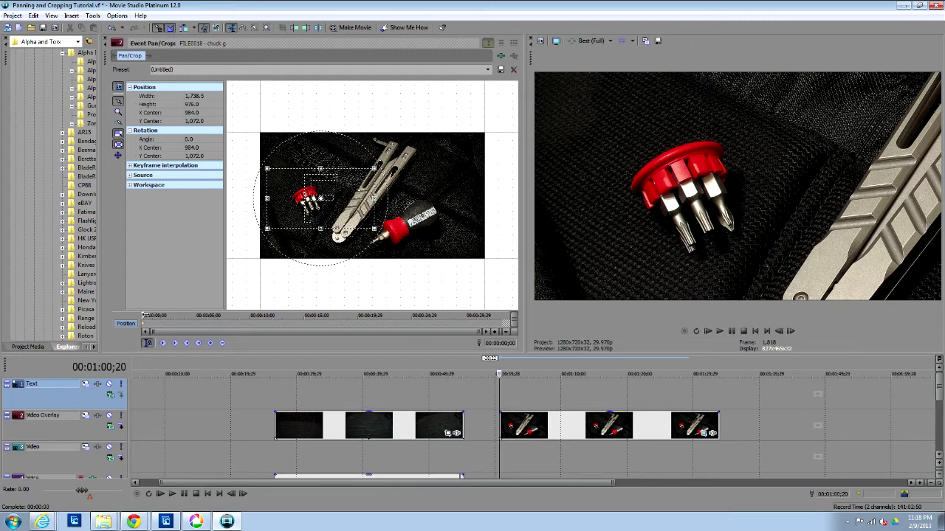
left_click_drag(153, 316, 204, 315)
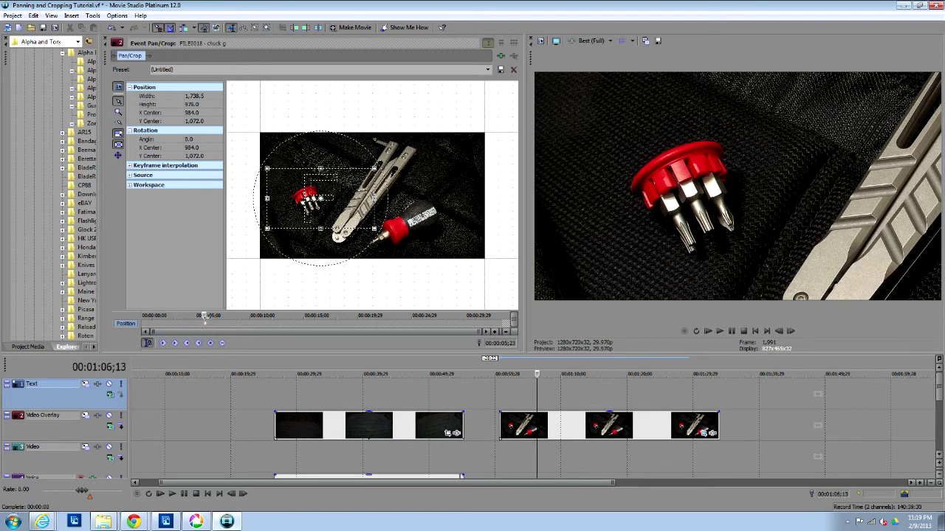
Pan the photo's crop frame to X 2,296, Y 1,448 at 00:00:08;23 and to X 1,824, Y 1,312 at 00:00:14;19.
left_click_drag(205, 316, 236, 316)
left_click_drag(285, 211, 365, 235)
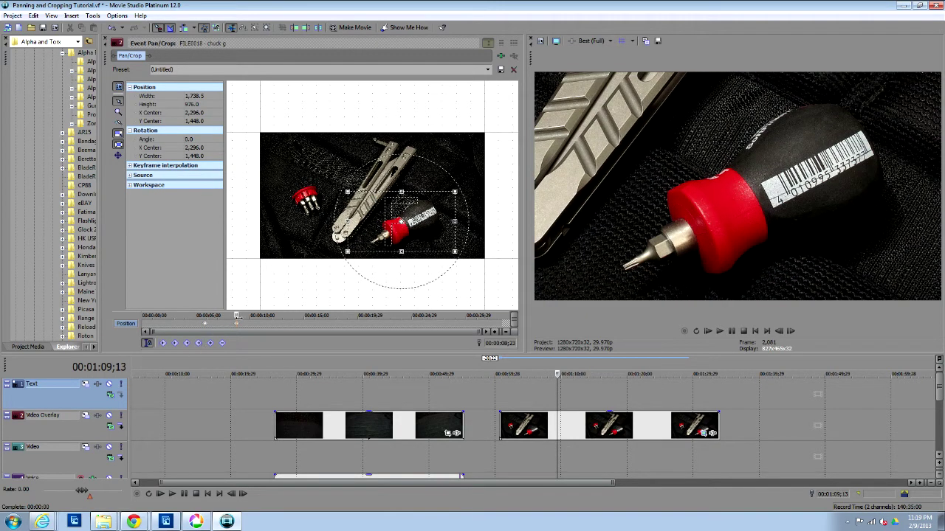
left_click_drag(236, 315, 300, 316)
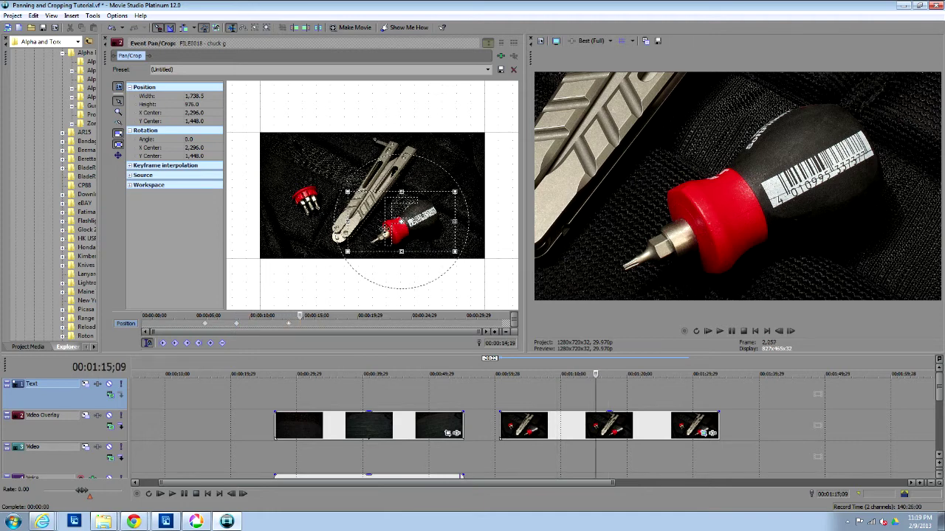
left_click_drag(370, 214, 342, 205)
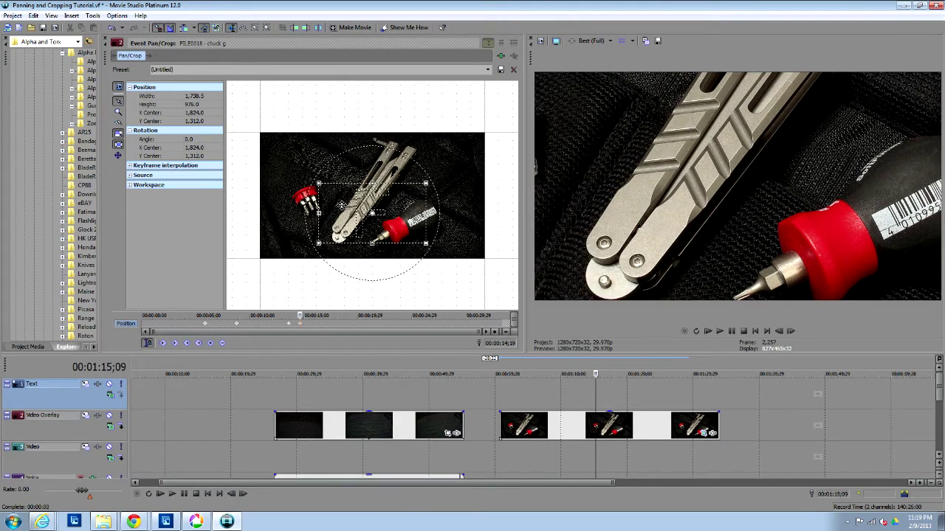
Play back the photo's pan movement from its start and pause it after the last keyframe.
left_click(498, 403)
key("space")
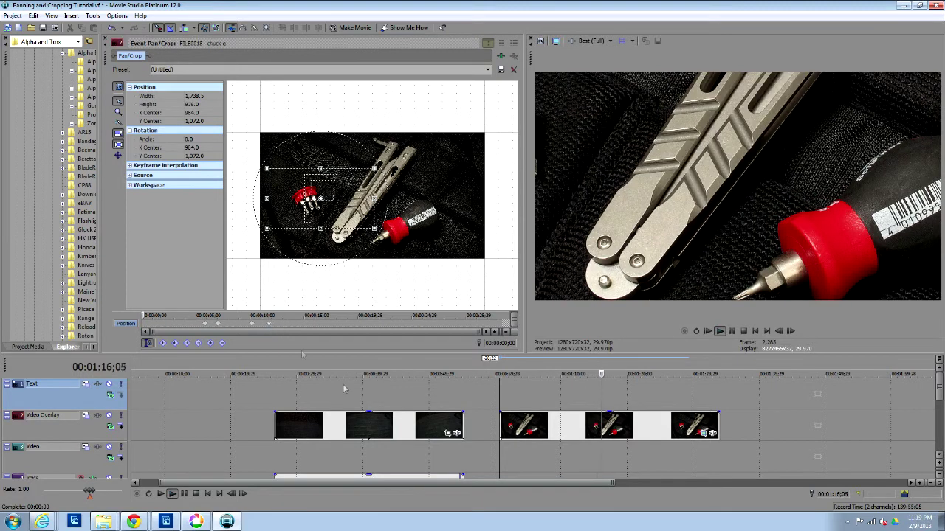
left_click(184, 494)
Move the photo's four pan keyframes earlier and closer together, within about the first five seconds.
left_click_drag(205, 324, 158, 324)
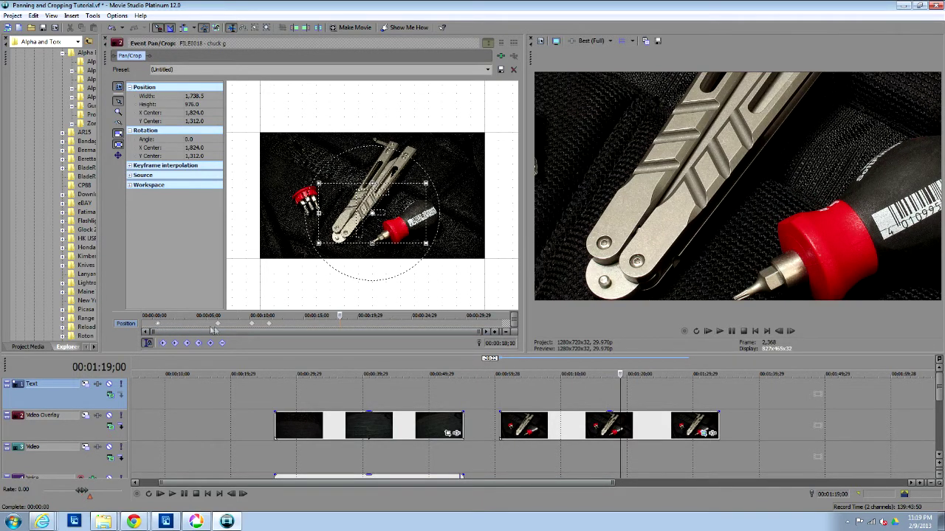
left_click_drag(218, 324, 167, 326)
left_click_drag(251, 325, 185, 326)
left_click_drag(269, 325, 194, 327)
Play the photo from its start to check the faster pan, and stop playback.
left_click(500, 425)
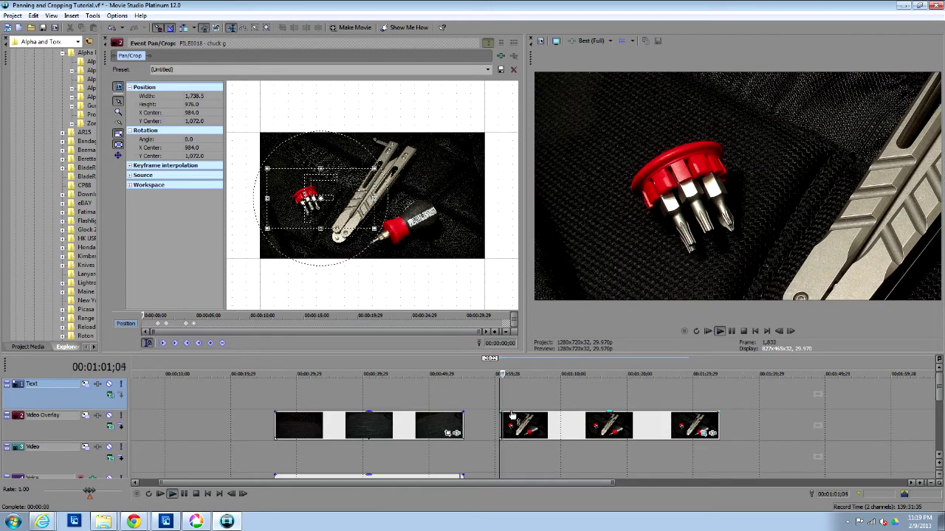
key("space")
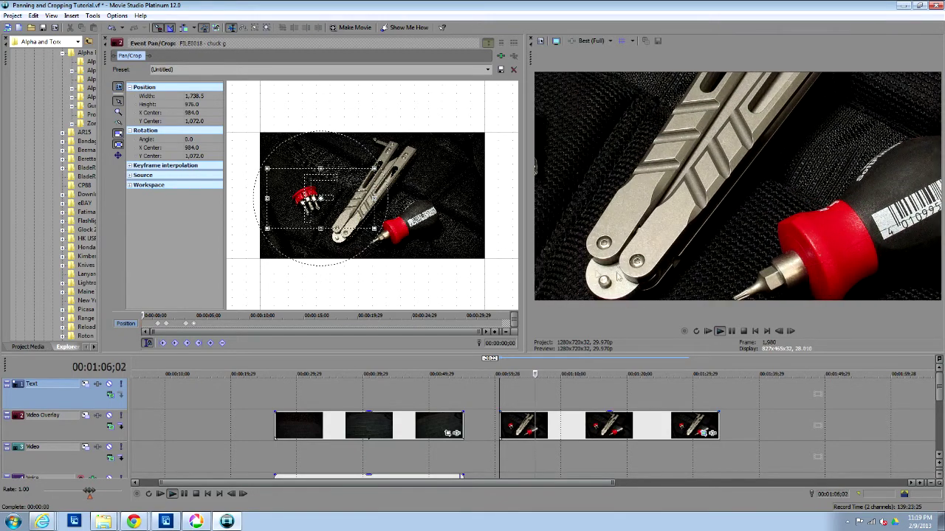
left_click(195, 494)
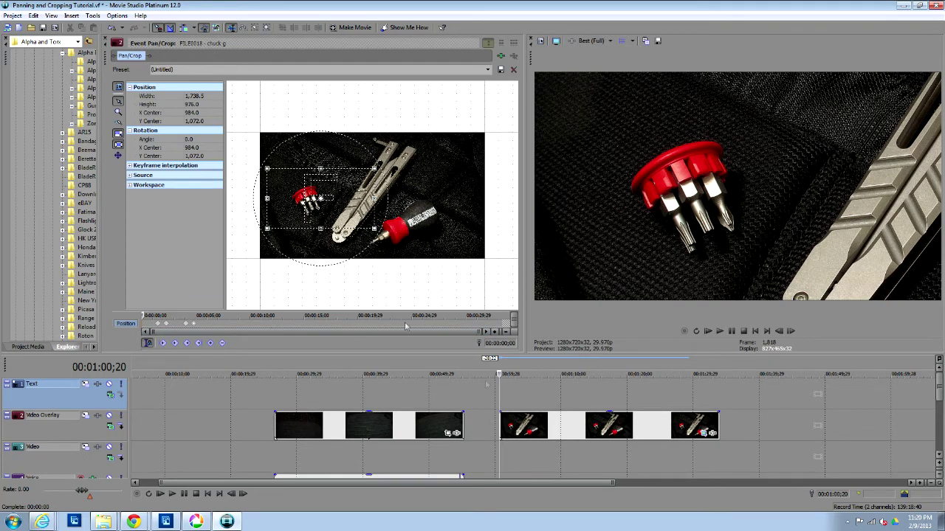
Pan the crop frame at 00:00:03;23 (about X 2,210, Y 592), 00:00:03;11 (X 1,190, Y 965) and 00:00:01;29 (X 1,055, Y 1,109).
left_click(186, 324)
left_click(174, 323)
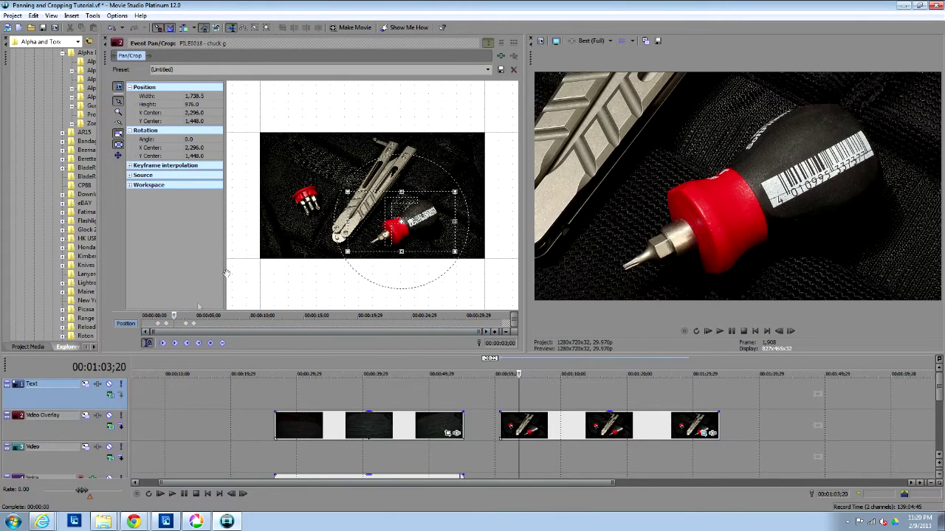
left_click_drag(377, 219, 347, 178)
left_click(183, 324)
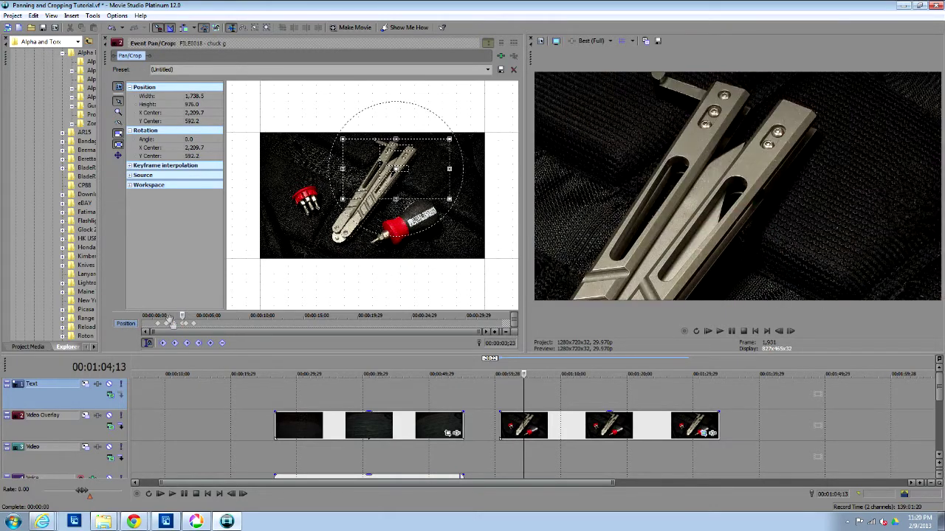
left_click_drag(391, 182, 333, 192)
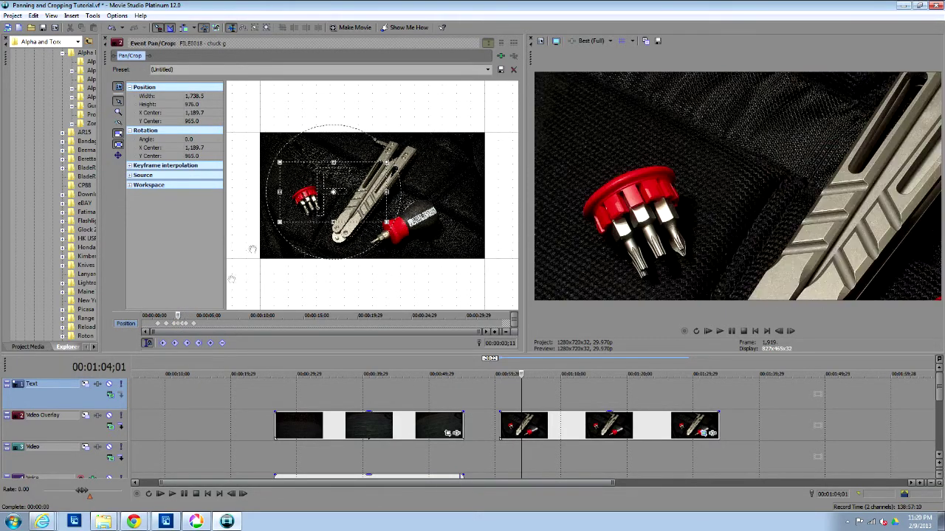
left_click(164, 327)
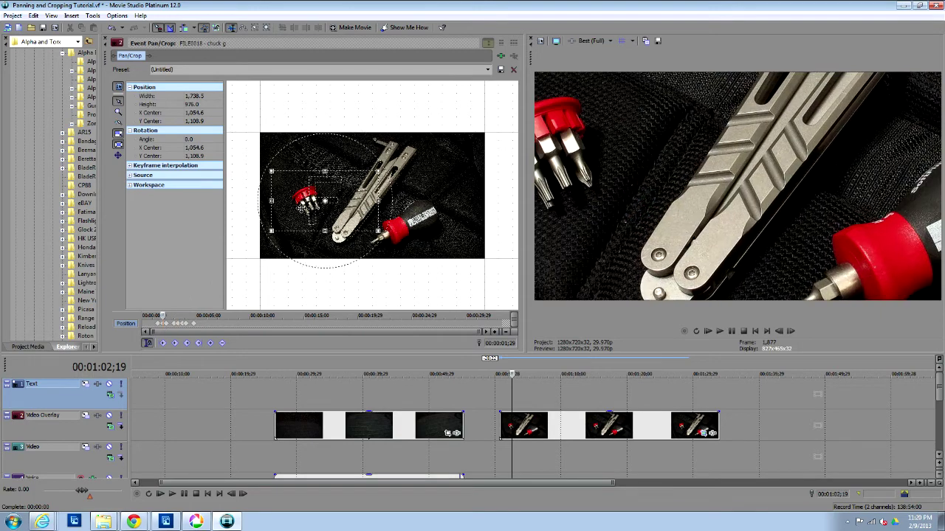
Pan the crop frame to X 968, Y 1,216 at 00:00:05;26 and to X 2,408, Y 1,400 at 00:00:06;11.
left_click(205, 317)
left_click_drag(373, 213, 319, 208)
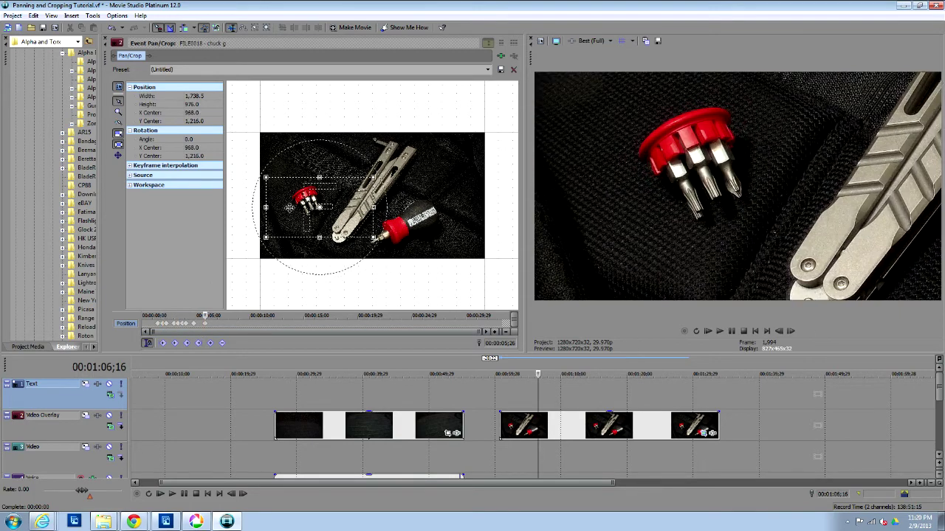
left_click_drag(211, 316, 222, 316)
left_click_drag(294, 210, 382, 224)
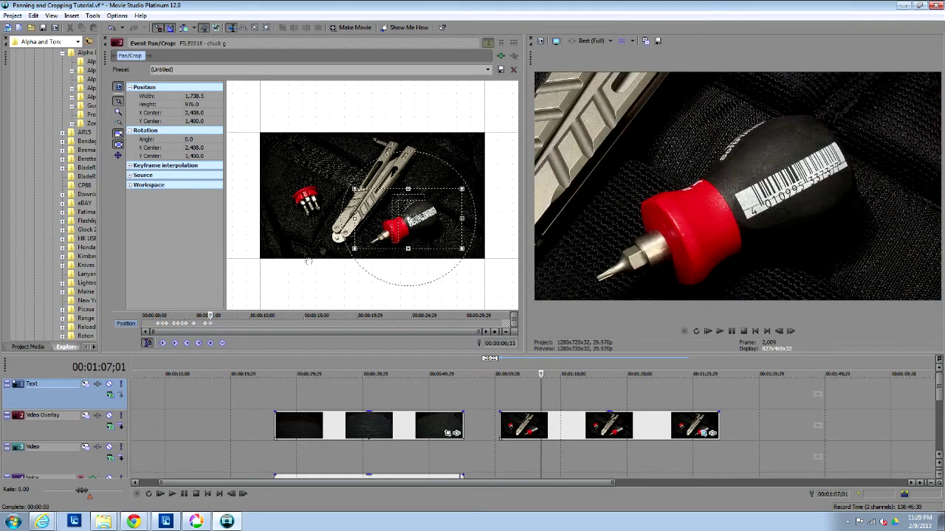
Pan the crop frame to about X 2,027, Y 621 at 00:00:05;14, and add another panned keyframe at 00:00:00;23.
left_click(200, 317)
left_click_drag(303, 214, 348, 174)
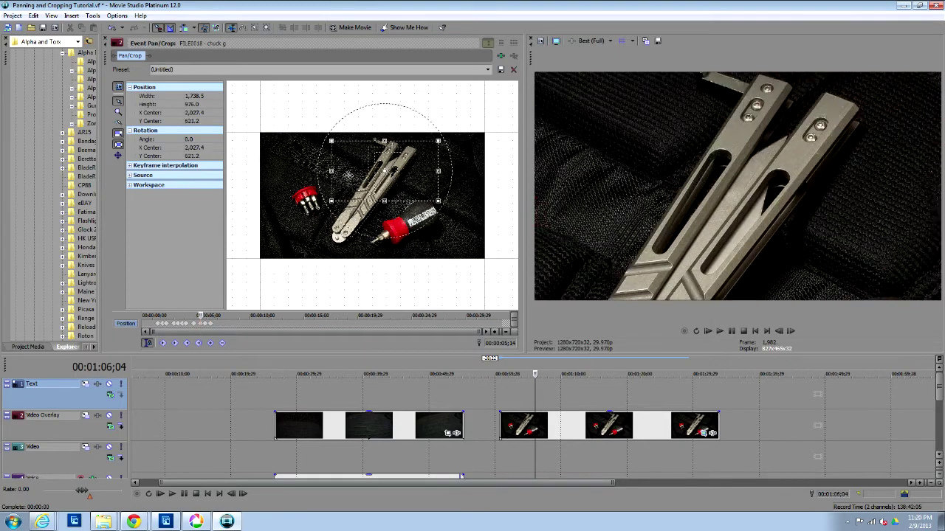
left_click(150, 324)
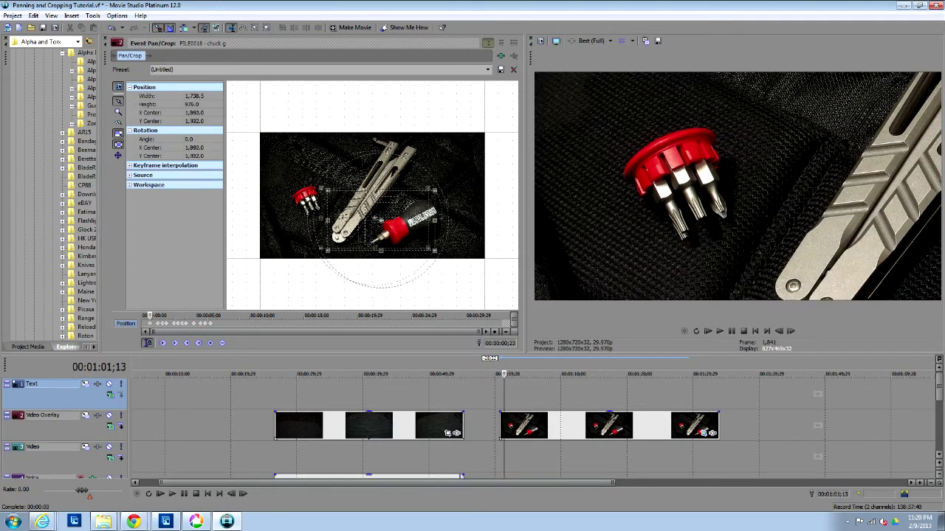
Review the photo's framing at its keyframes up to 00:00:04;25.
left_click_drag(158, 329, 189, 329)
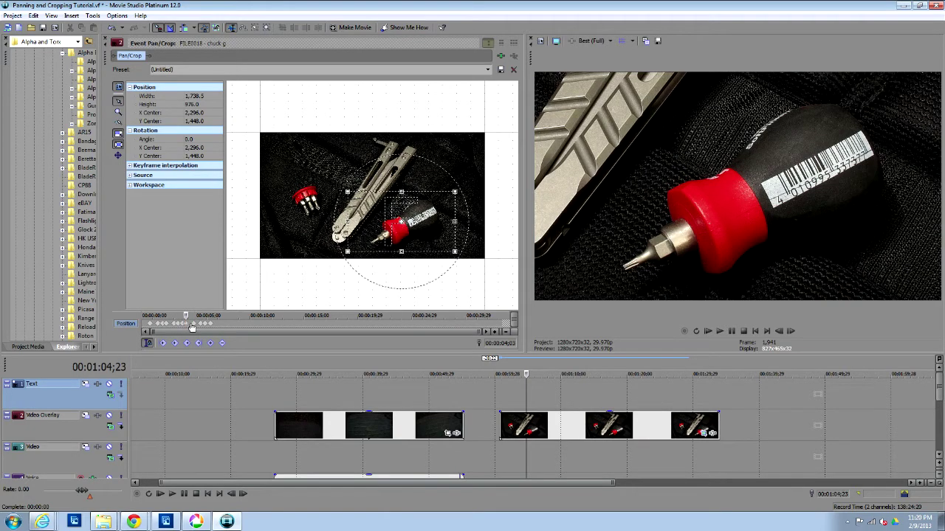
left_click_drag(193, 327, 194, 327)
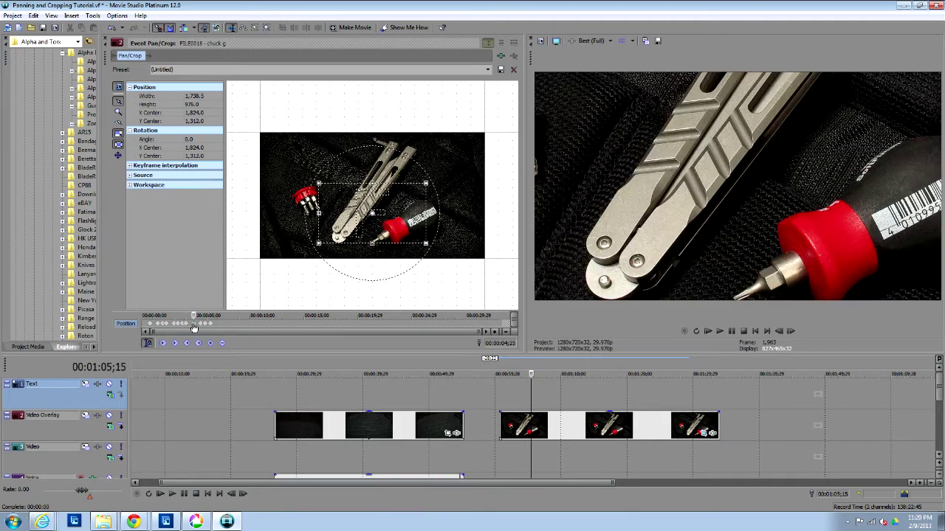
Play the photo event from its start to check the keyframed pan movement.
left_click(500, 401)
key("space")
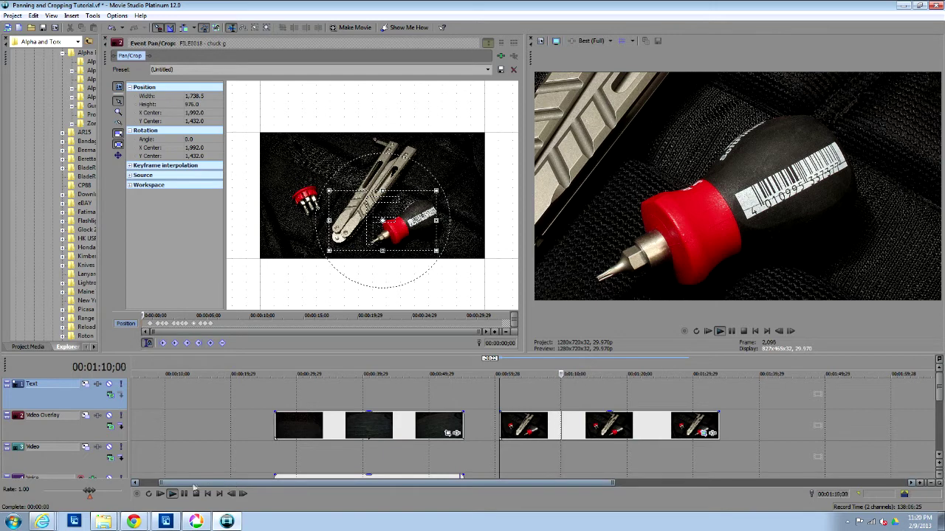
key("space")
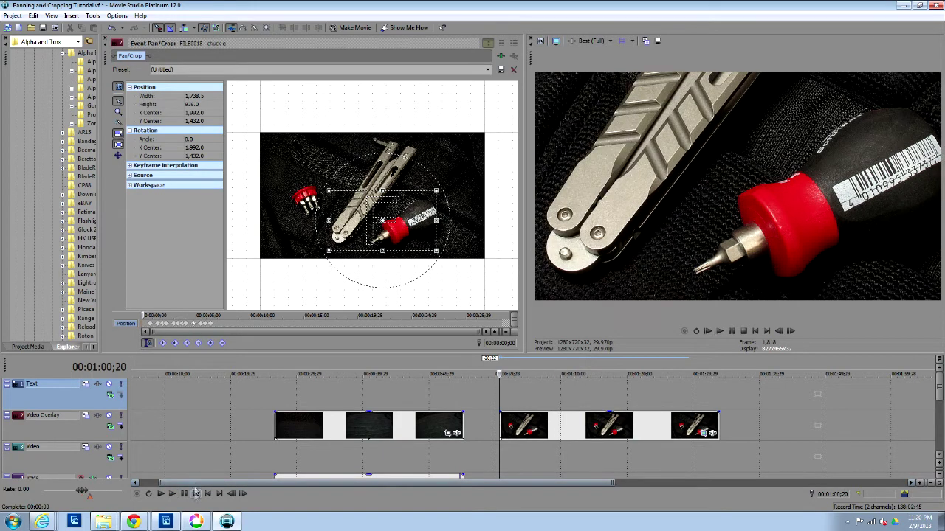
Shorten the photo event on the Video Overlay track to a little over 3 seconds and play it from its start.
left_click(150, 324)
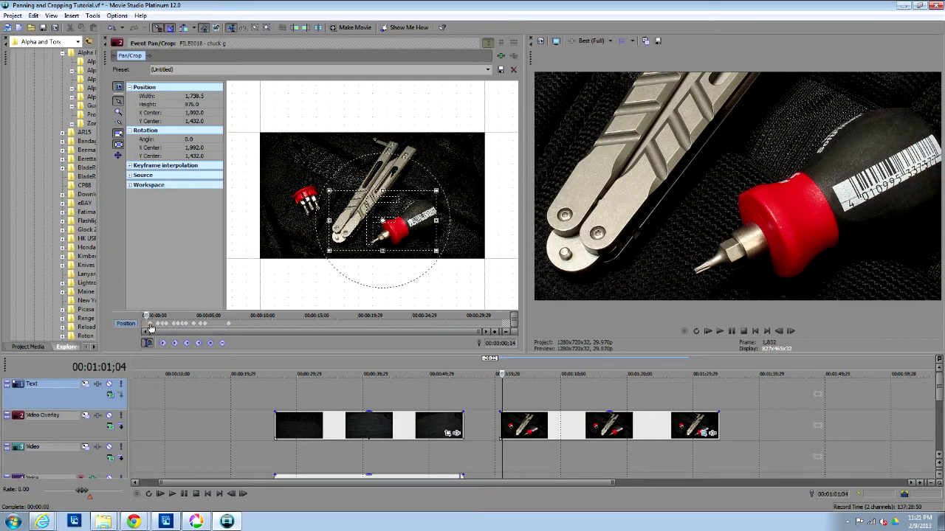
left_click(228, 325)
left_click_drag(718, 431, 521, 419)
left_click(499, 405)
key("space")
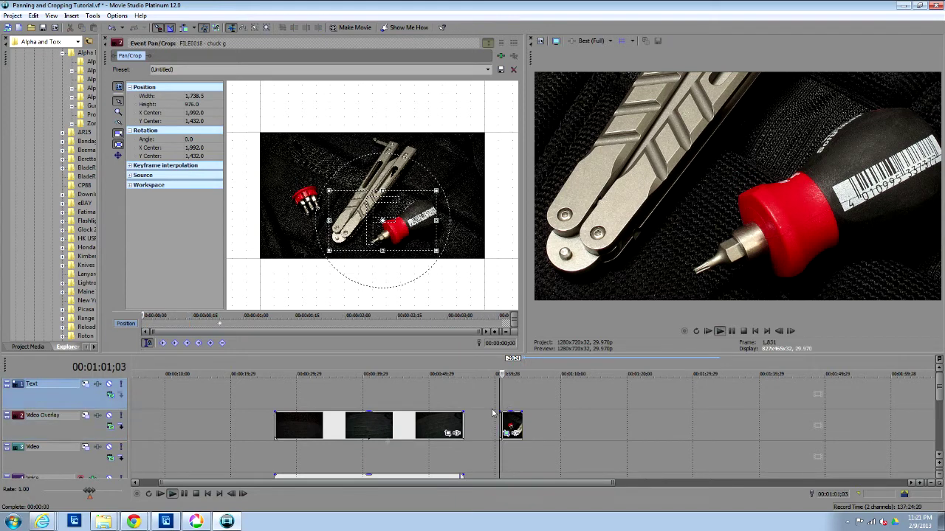
left_click(183, 493)
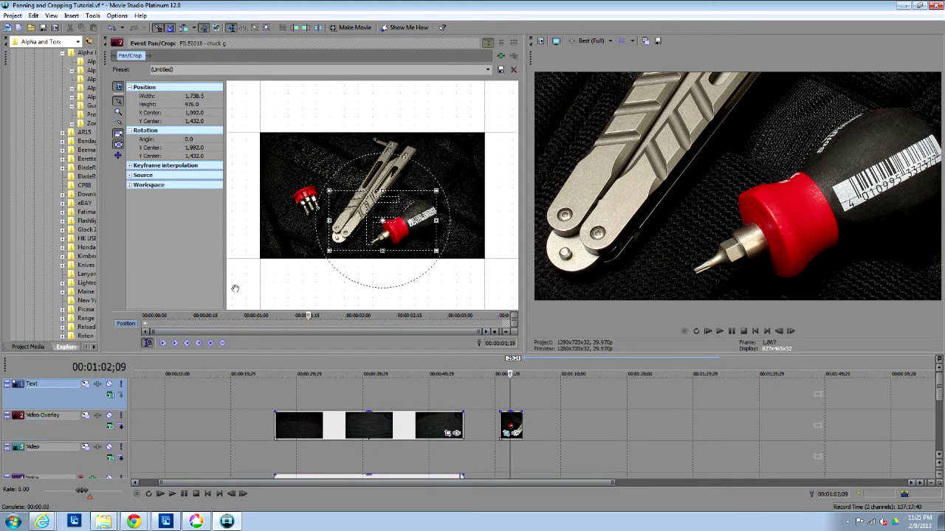
Pan the crop frame to X 1,640, Y 1,504 at 00:00:01;19, and to about X 2,270, Y 510 at 00:00:00;19.
left_click_drag(363, 224, 341, 230)
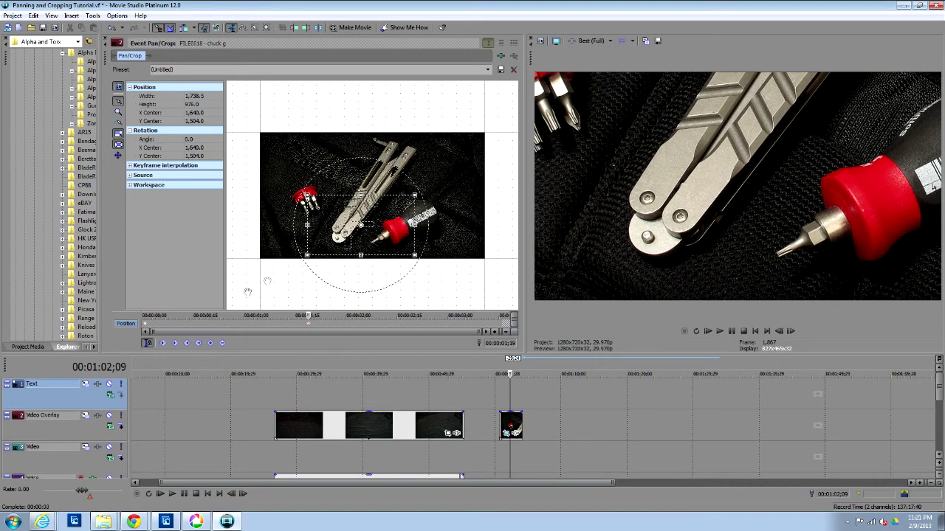
left_click(148, 329)
left_click_drag(153, 315, 206, 316)
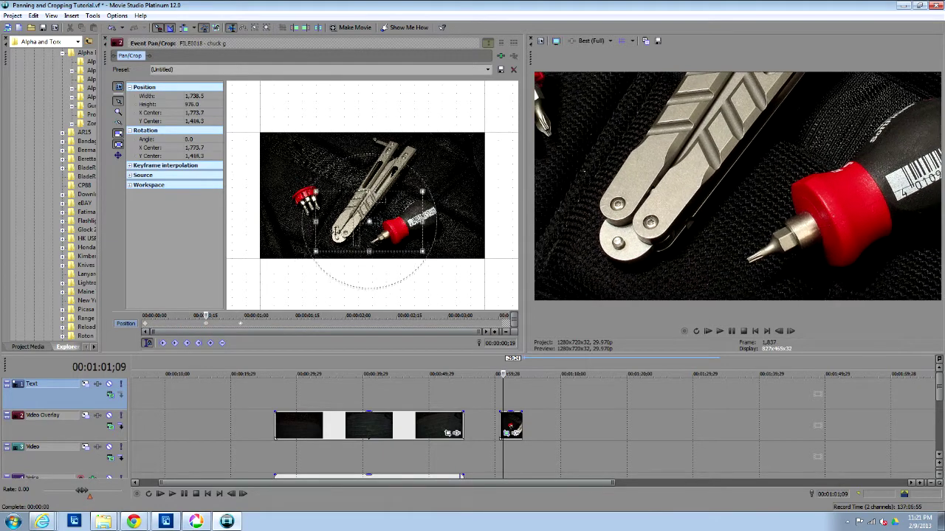
left_click_drag(340, 232, 366, 175)
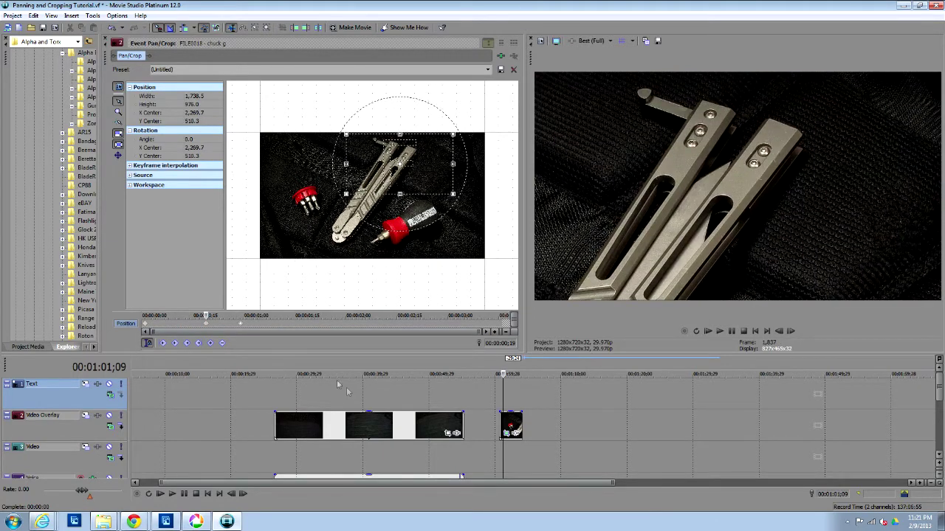
Play the shortened photo event to check its pan between keyframes.
left_click(498, 406)
key("space")
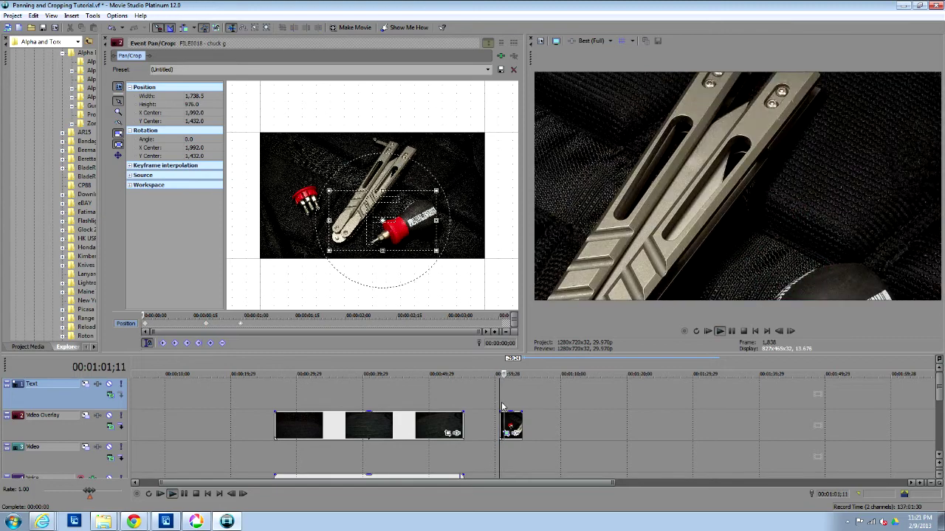
left_click(183, 494)
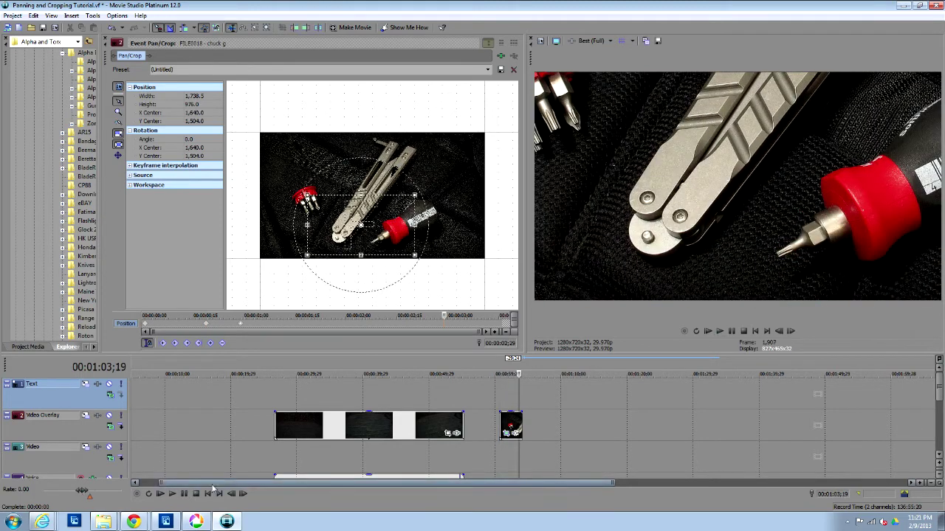
Open the video clip on the Video Overlay track in Event Pan/Crop and zoom its crop workspace in and out.
left_click(295, 389)
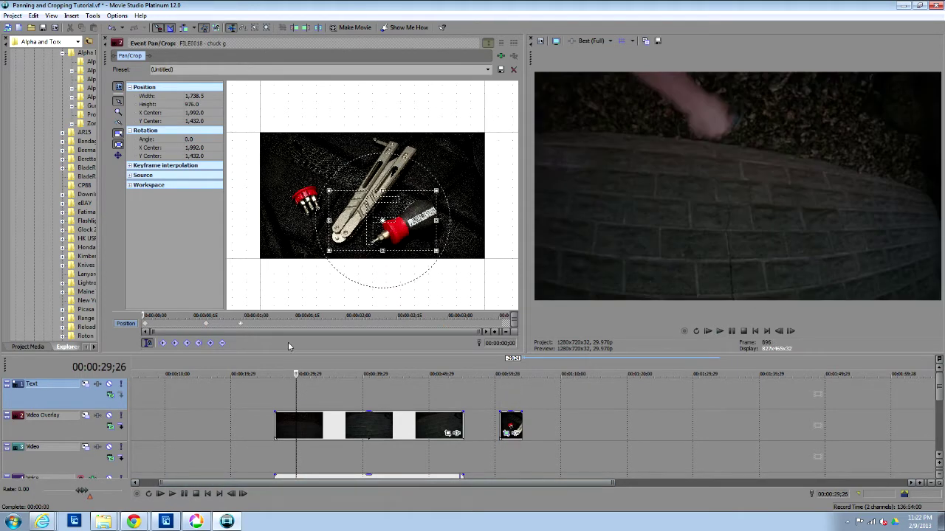
left_click(449, 437)
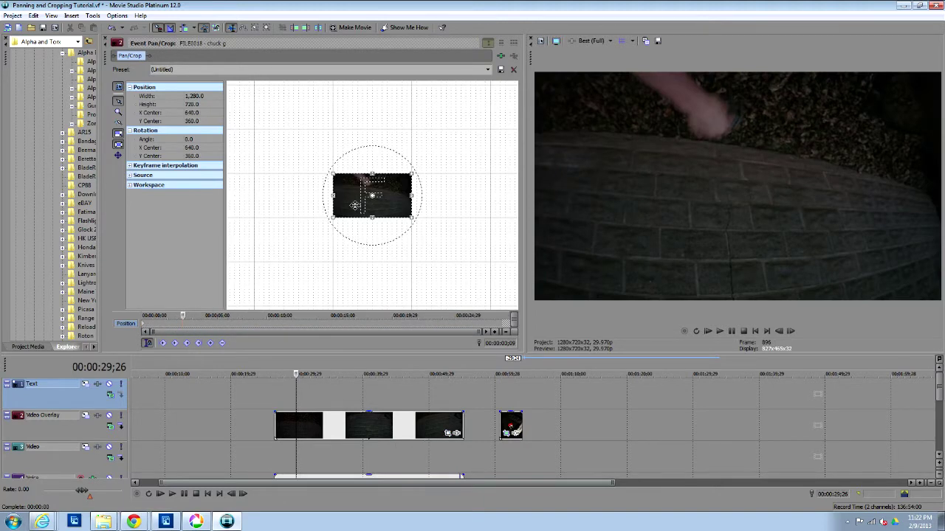
scroll(355, 205, "up", 5)
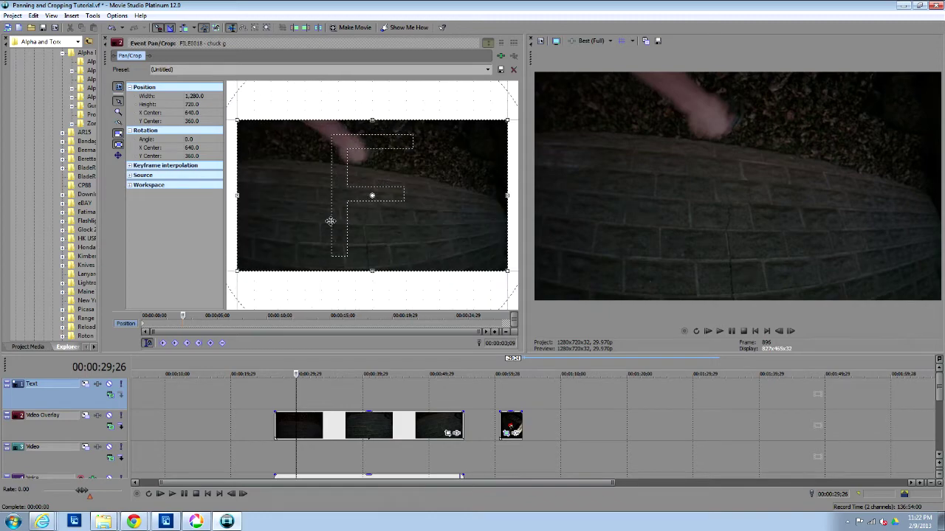
scroll(330, 220, "down", 2)
scroll(329, 221, "up", 1)
scroll(331, 222, "down", 2)
scroll(331, 221, "up", 2)
Magnify the crop workspace with the Zoom tool, zoom back out and recentre the whole crop frame in view.
left_click(118, 111)
left_click(301, 179)
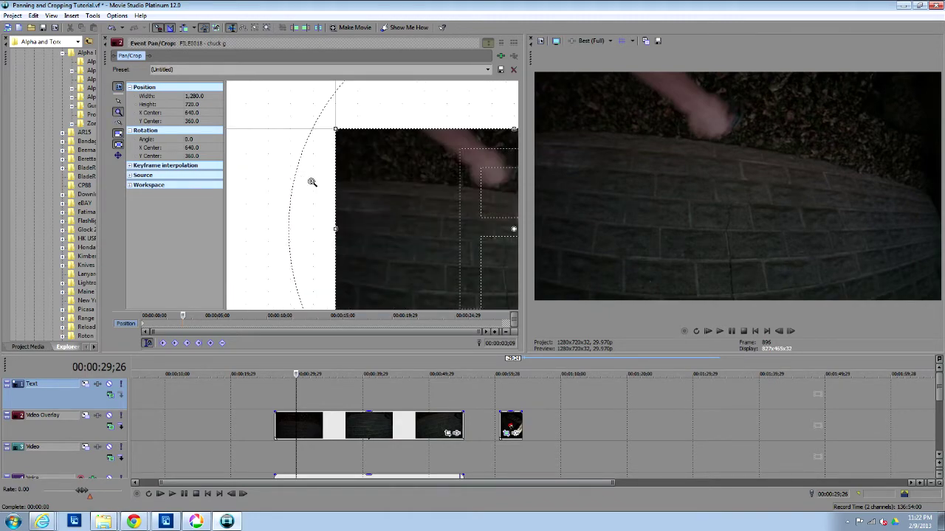
scroll(311, 182, "down", 3)
left_click(347, 155)
left_click(347, 154)
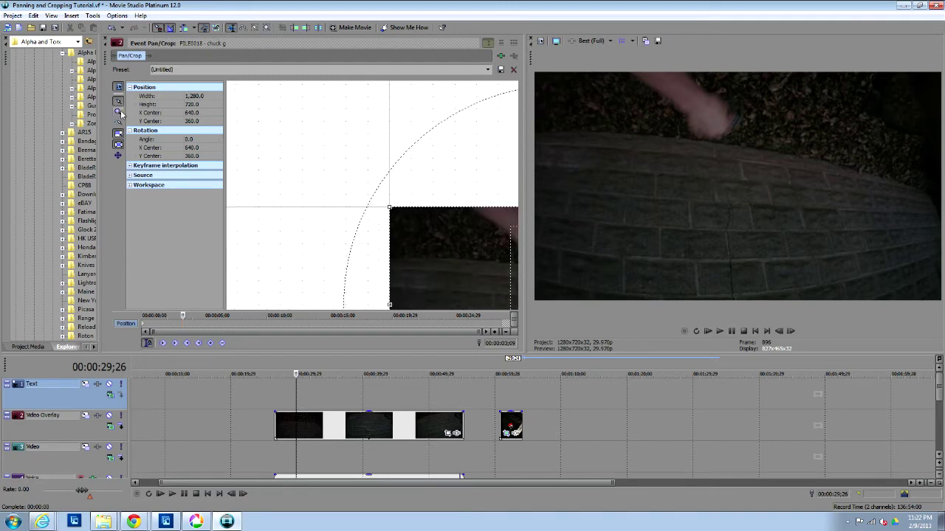
scroll(295, 166, "down", 2)
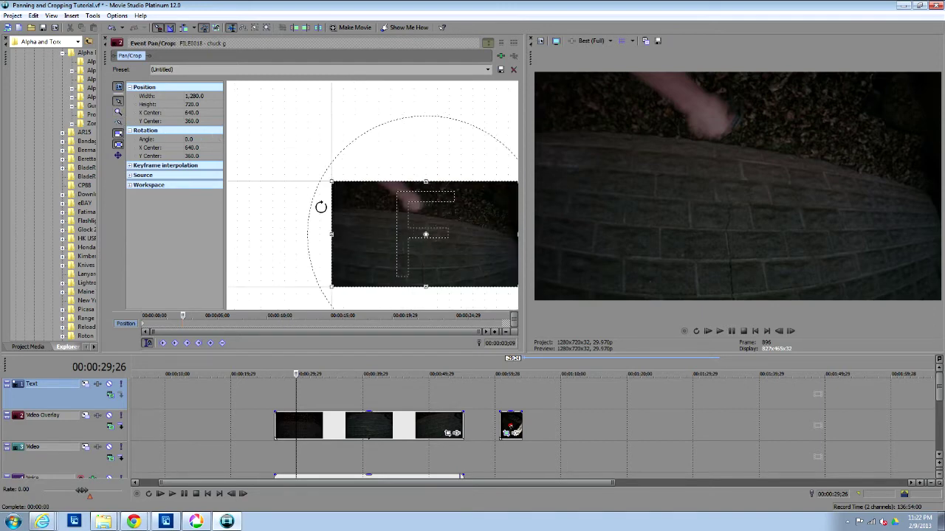
left_click_drag(298, 201, 267, 169)
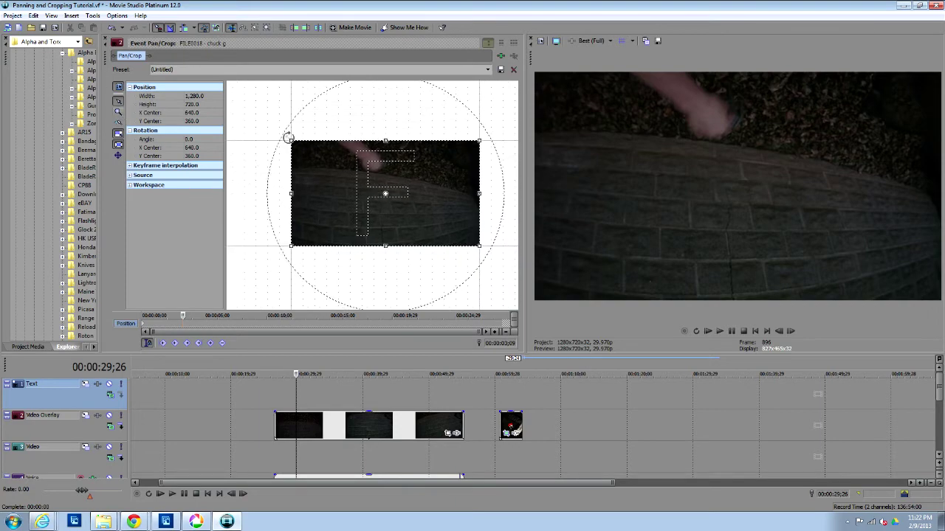
scroll(299, 158, "down", 3)
scroll(302, 168, "up", 1)
scroll(306, 167, "down", 1)
scroll(313, 177, "up", 1)
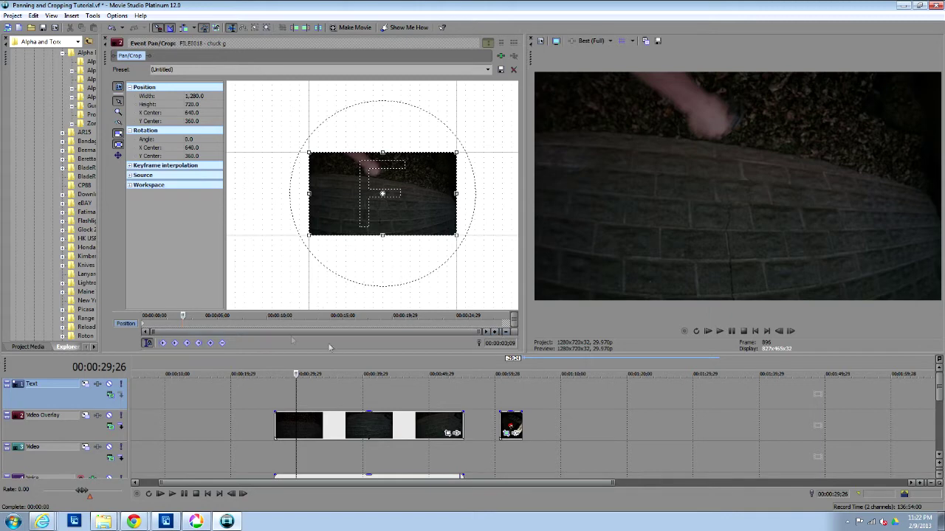
Examine how the keyframe timeline zooms and how its cursor stays in sync with the main timeline across the video clip.
left_click(292, 327)
scroll(291, 327, "up", 4)
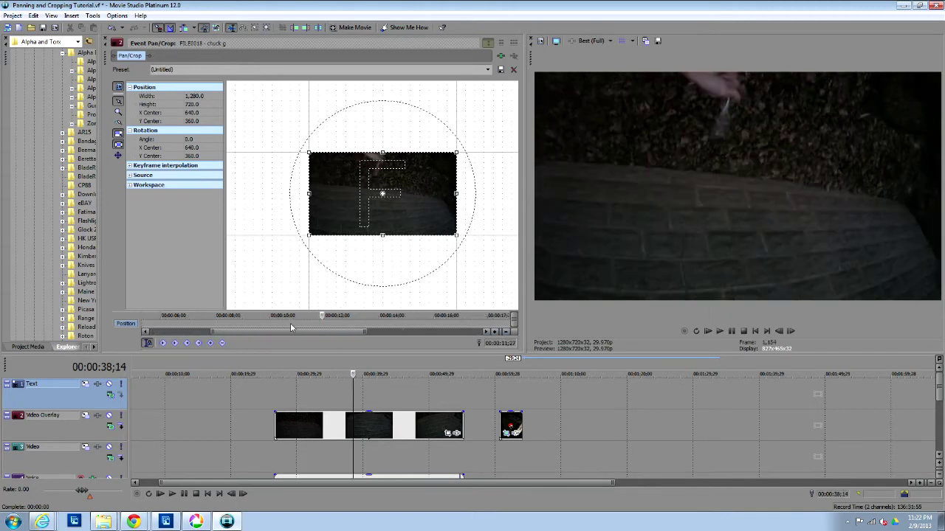
scroll(292, 327, "down", 5)
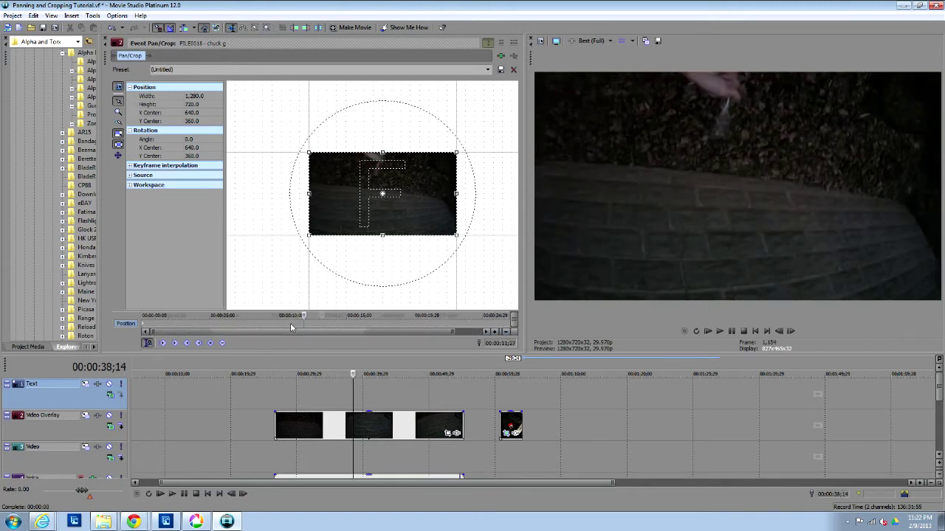
left_click(282, 402)
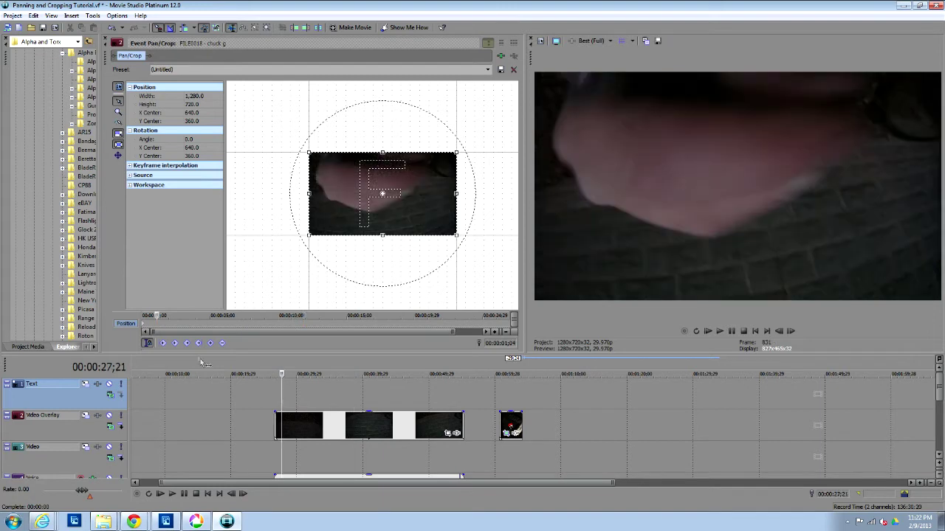
left_click(145, 329)
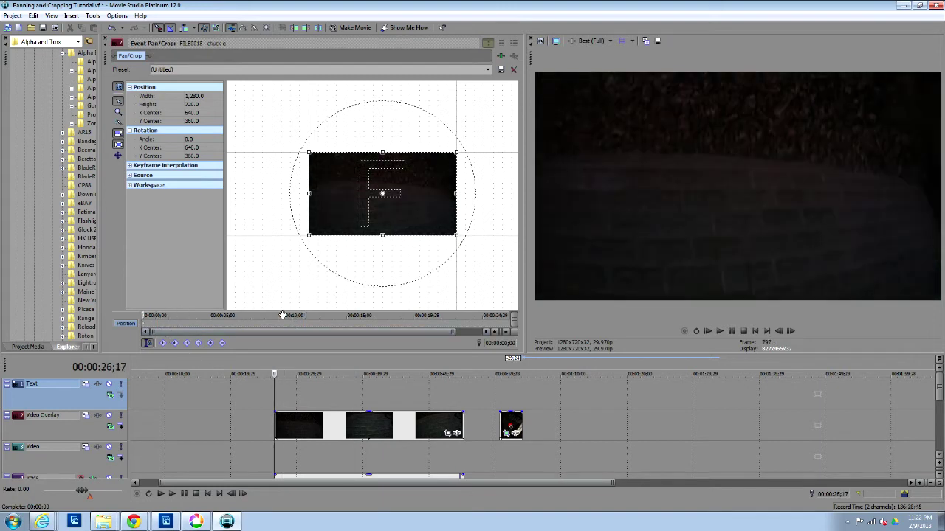
left_click(346, 395)
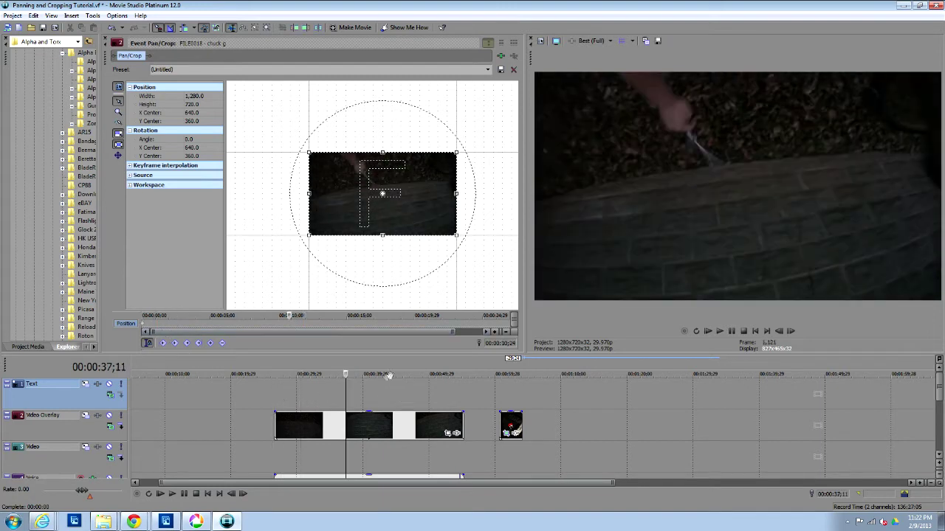
left_click(146, 329)
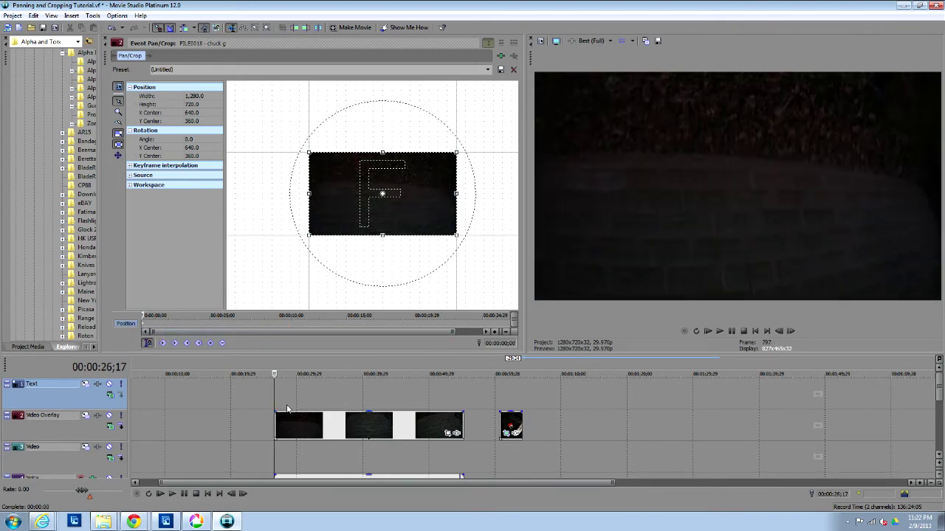
left_click_drag(461, 420, 320, 422)
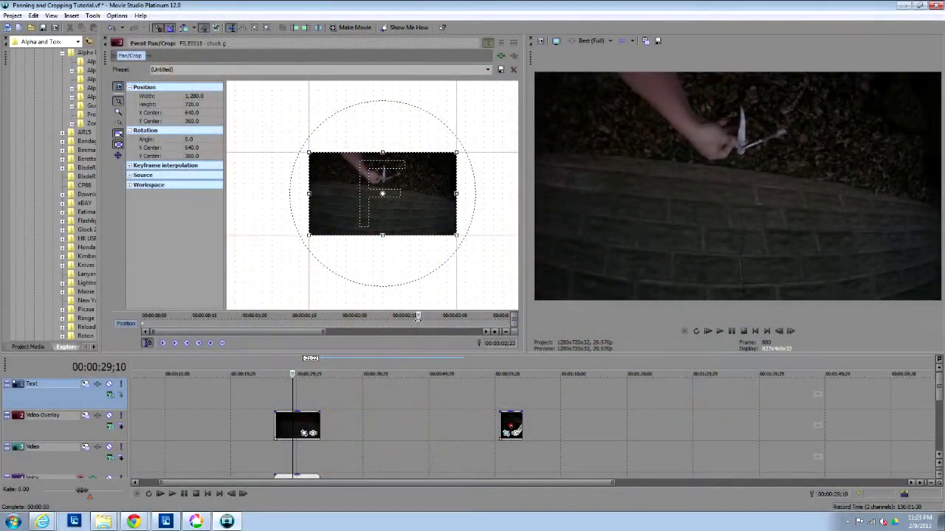
left_click_drag(418, 316, 436, 323)
left_click_drag(320, 429, 463, 428)
Trim the start of the video clip to about 00:00:46;20 on the timeline.
left_click_drag(275, 425, 407, 426)
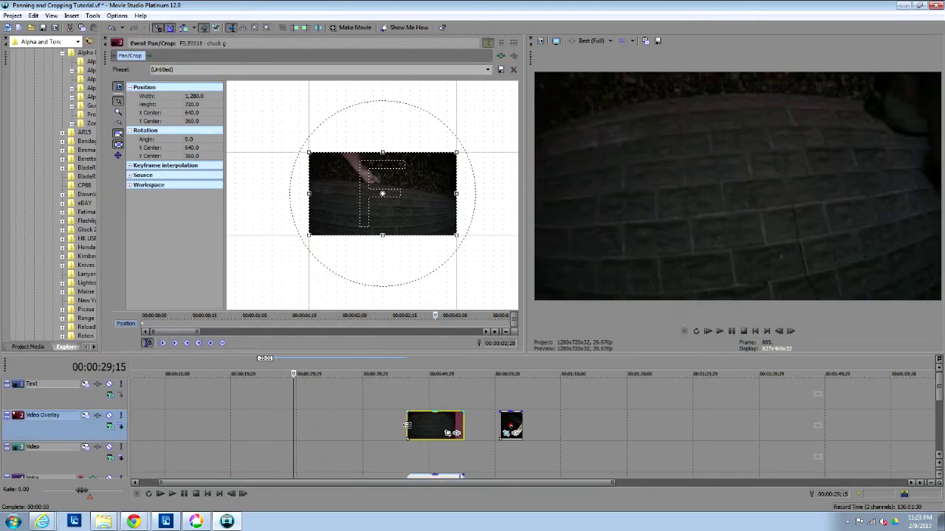
left_click(408, 422)
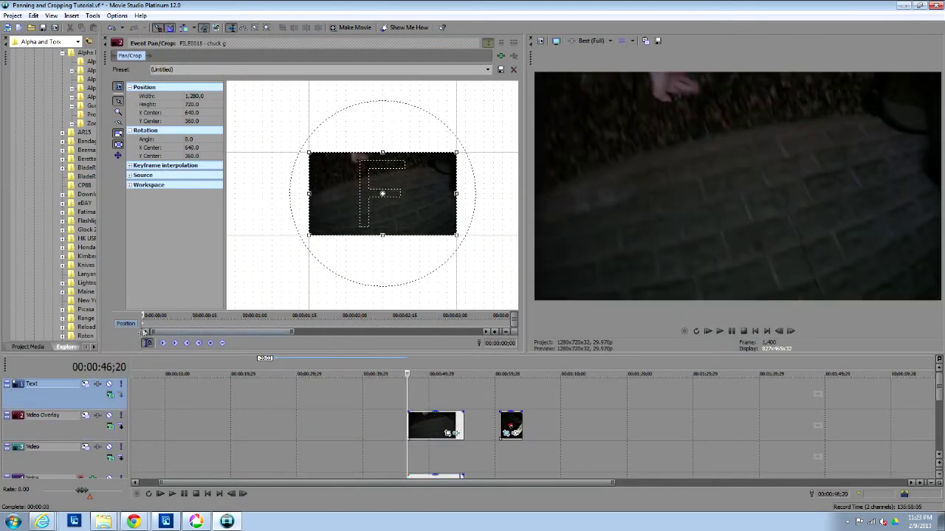
Set the clip's rotation angle to 360 at 00:00:02;08 on the keyframe timeline.
left_click(197, 139)
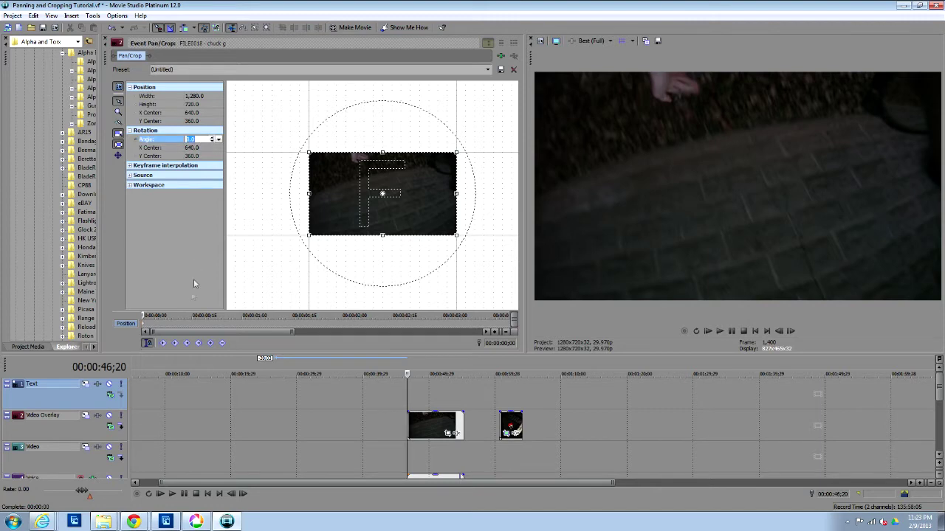
left_click_drag(143, 316, 368, 323)
left_click(199, 140)
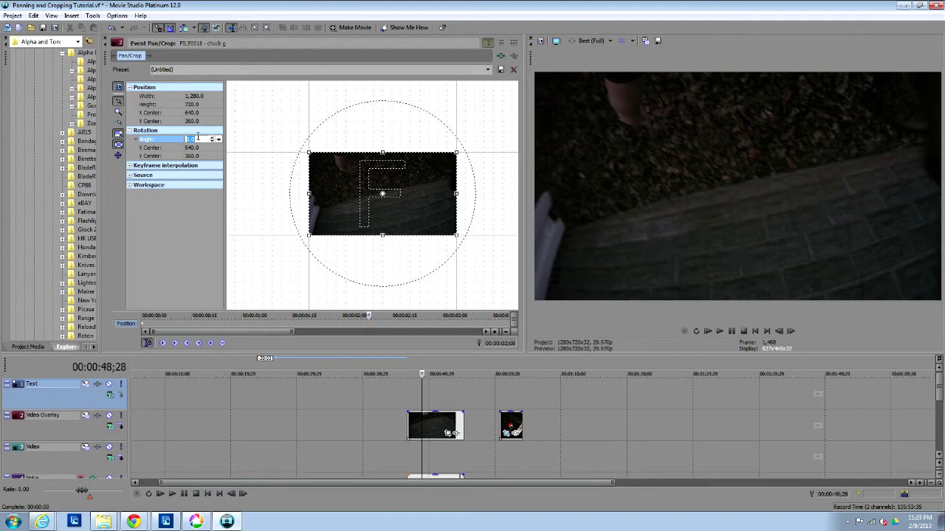
type("360")
key("Return")
Review the clip's rotation by scrubbing between the two keyframes and playing the clip from its start.
left_click(146, 327)
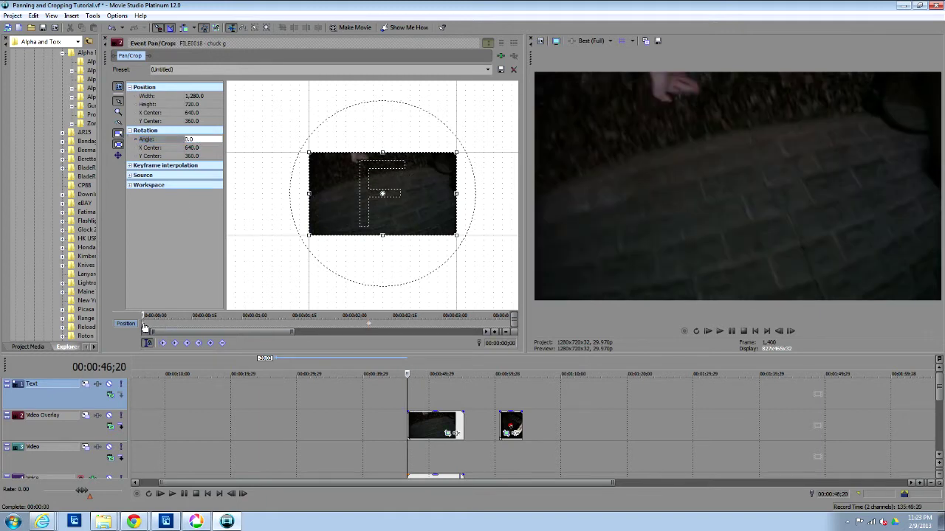
left_click_drag(144, 316, 325, 316)
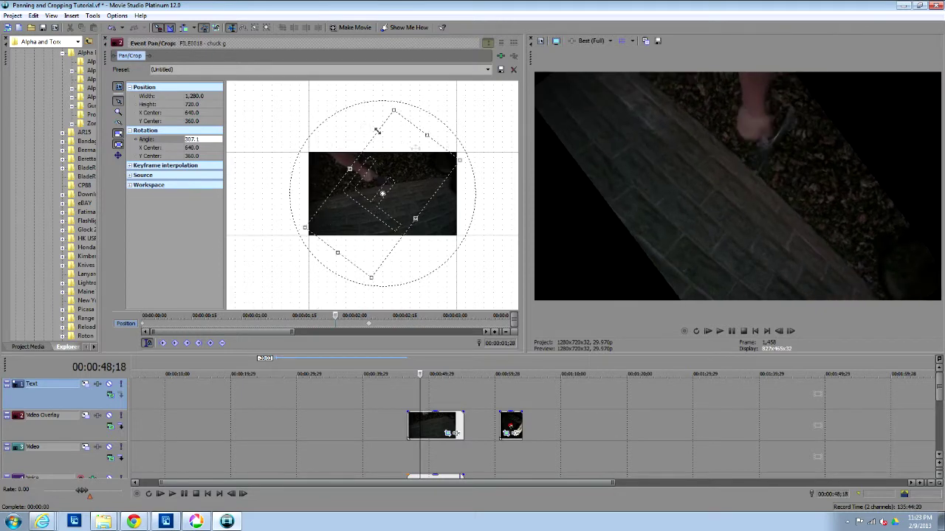
left_click_drag(335, 317, 369, 326)
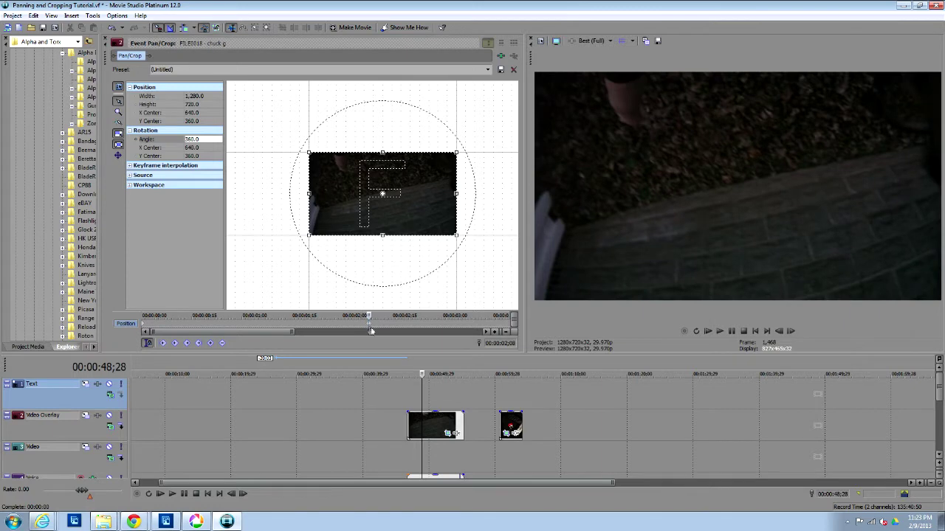
left_click(411, 406)
left_click(172, 493)
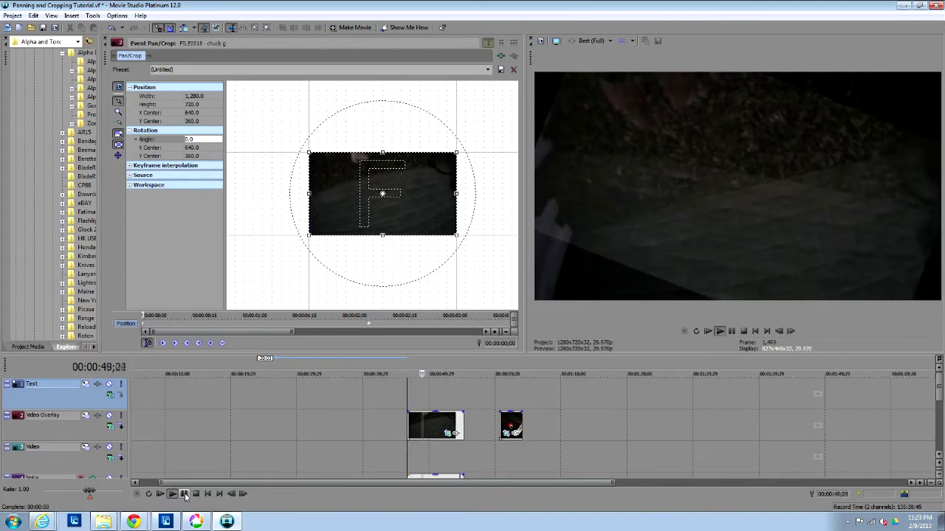
left_click(184, 494)
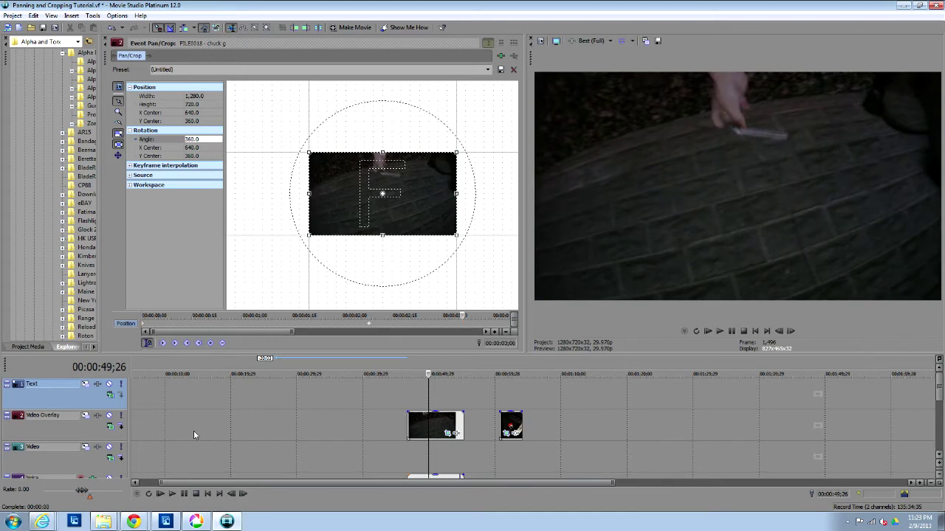
left_click(411, 404)
left_click(185, 495)
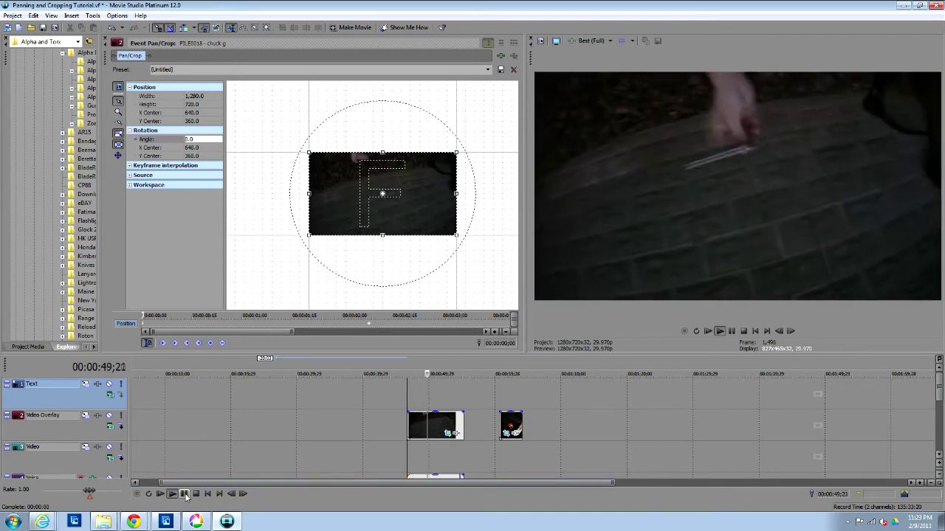
Move the clip's 360-degree rotation keyframe to 00:00:03;18 on the keyframe timeline and play the clip from its start.
left_click(185, 494)
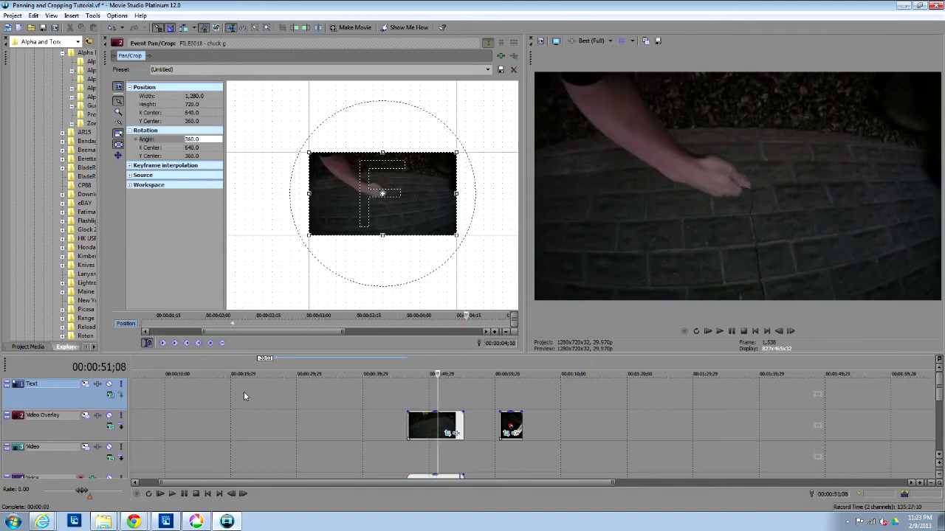
left_click(221, 329)
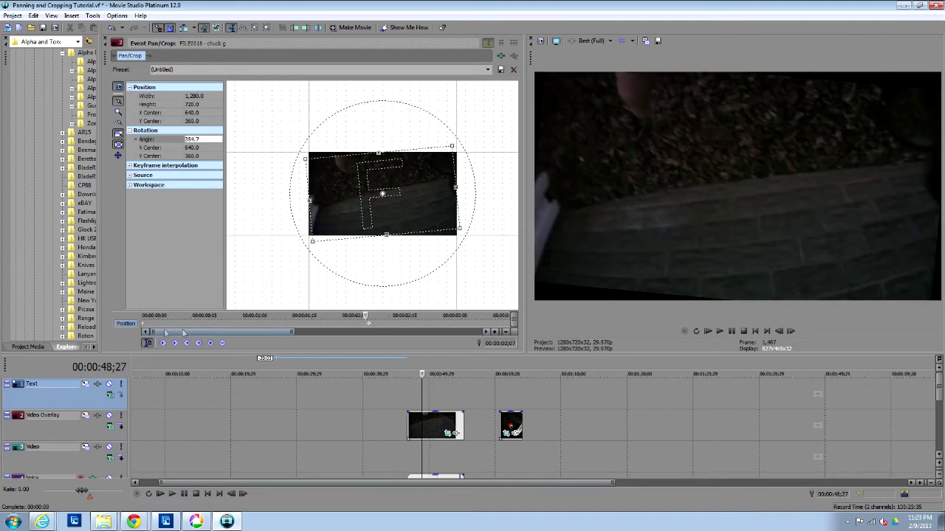
left_click_drag(369, 325, 270, 326)
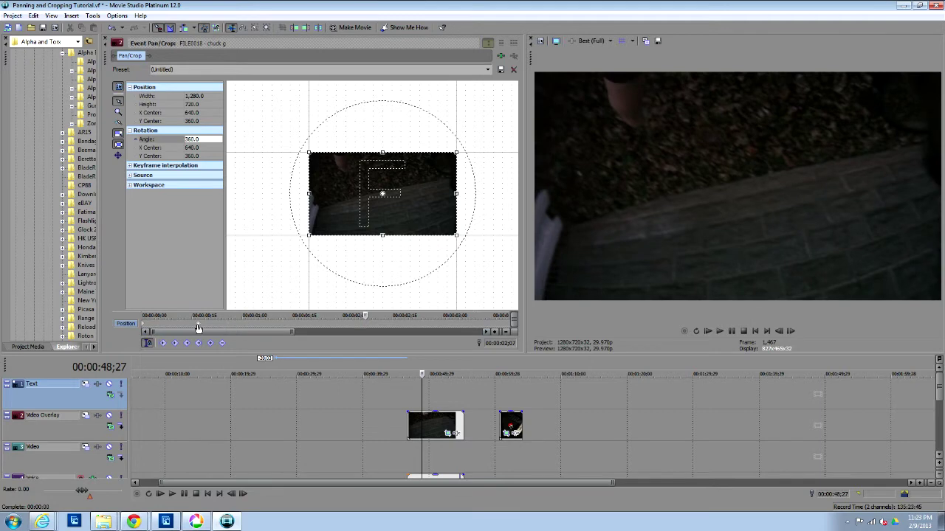
left_click_drag(197, 325, 502, 326)
left_click(406, 397)
left_click(171, 494)
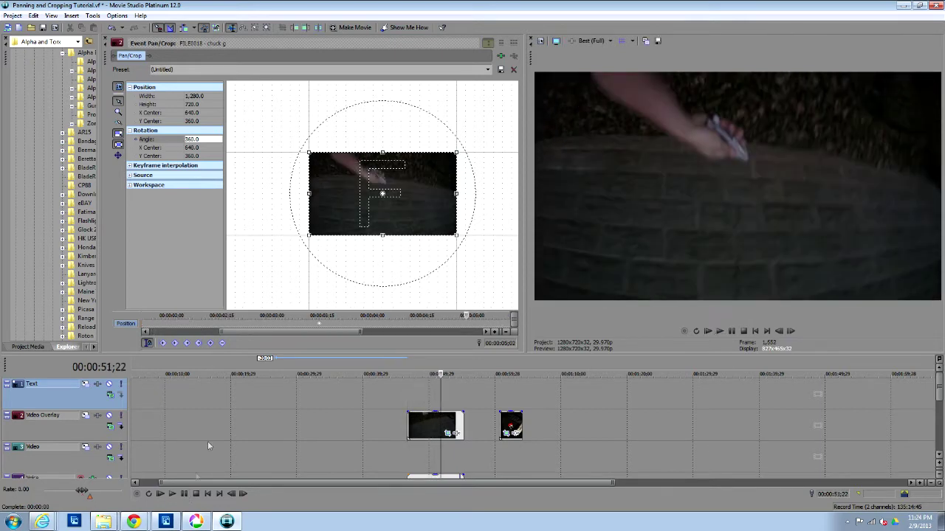
left_click(319, 328)
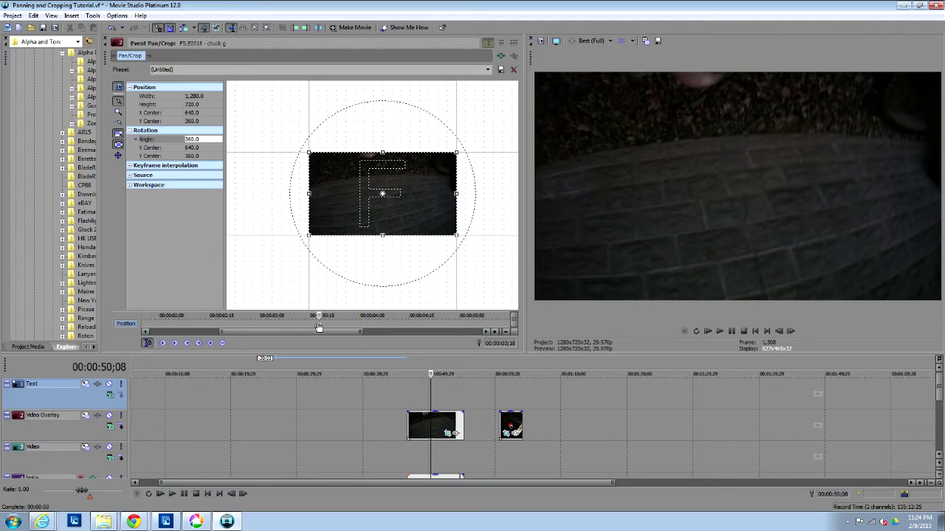
Shift the video clip earlier and adjust its start to about 00:00:40;13 on the main timeline.
scroll(319, 327, "down", 3)
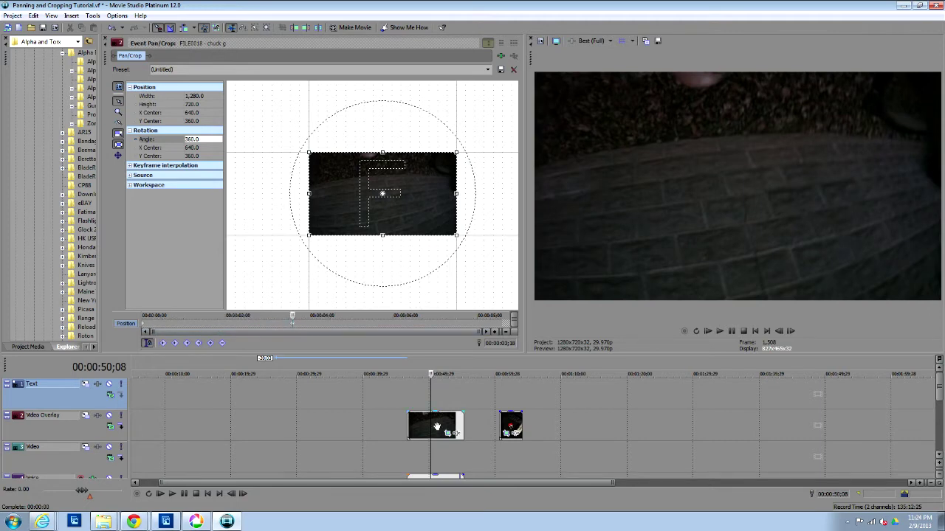
mouse_move(449, 425)
left_mouse_down()
mouse_move(301, 424)
mouse_move(444, 423)
left_mouse_up()
left_click(284, 394)
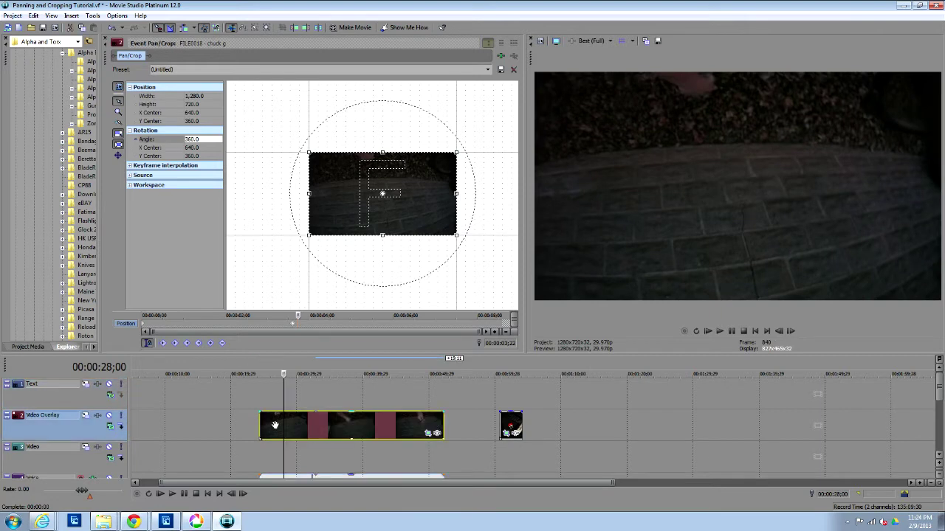
left_click_drag(262, 424, 367, 426)
left_click(404, 420)
left_click(390, 398)
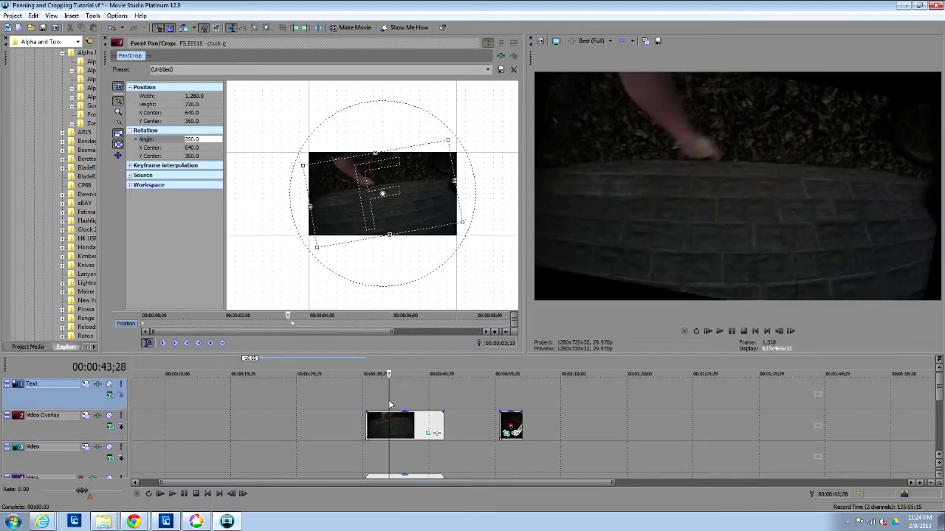
Delete the 360-degree rotation keyframe and, at 00:00:01;04, crop the clip to about 597 × 336, centred at 383.9, 274.6.
left_click(294, 329)
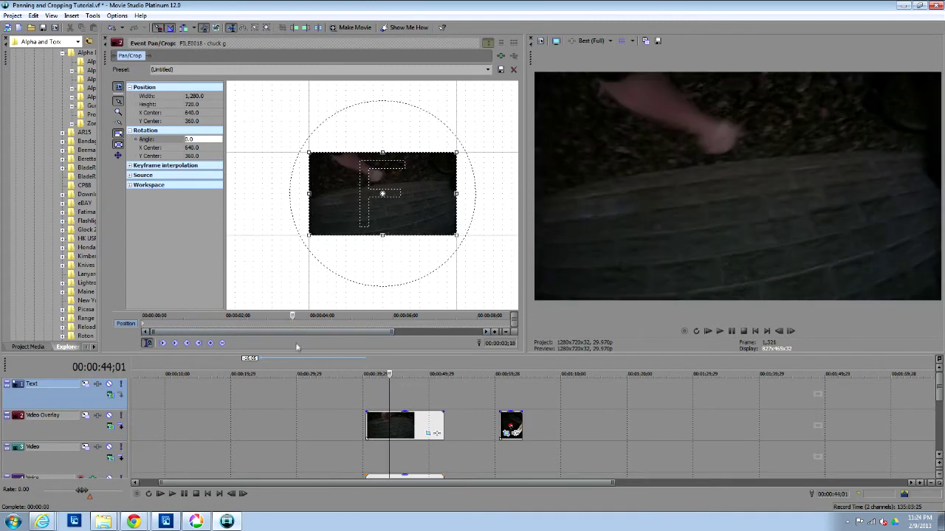
left_click(146, 325)
left_click_drag(147, 324, 188, 316)
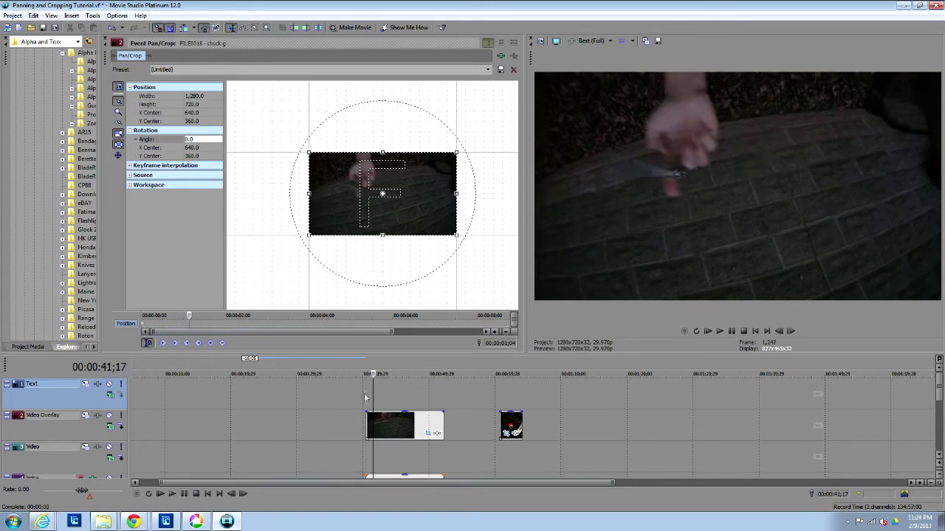
left_click_drag(309, 153, 334, 183)
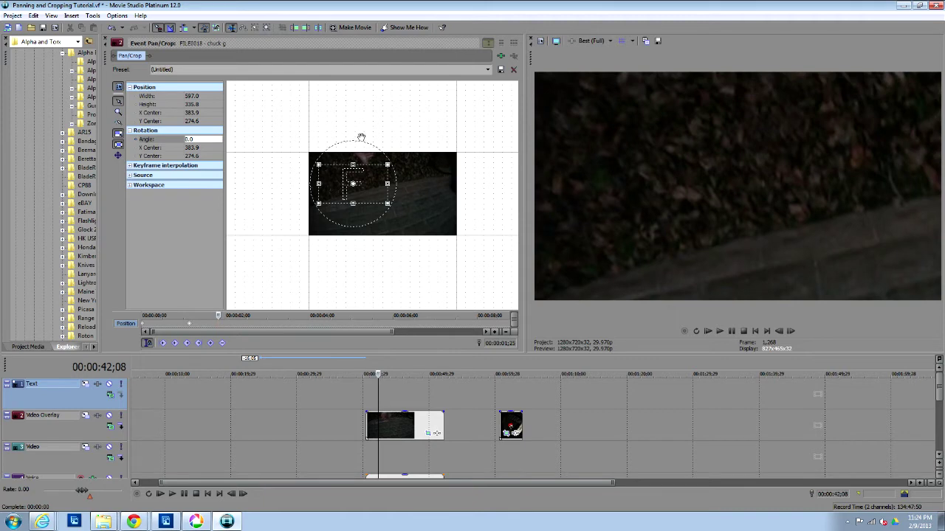
Pan the crop area to centre 482.0, 185.0 at 00:00:01;25 and to 665.6, 176.4 at about 00:00:02;12.
left_click_drag(333, 184, 344, 173)
left_click_drag(217, 316, 242, 316)
left_click_drag(348, 205, 370, 203)
Review the keyframed crop and pan by playing the clip from its start and checking its individual keyframes.
left_click(367, 400)
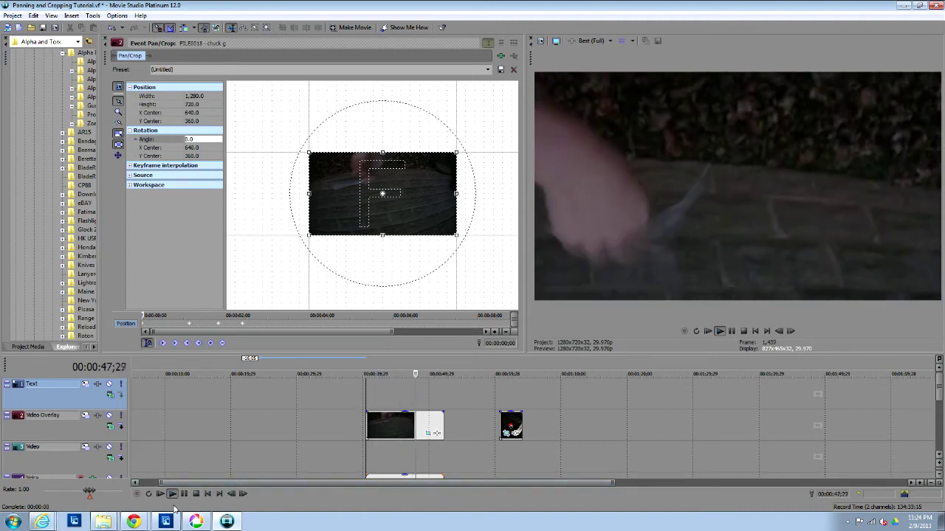
key("space")
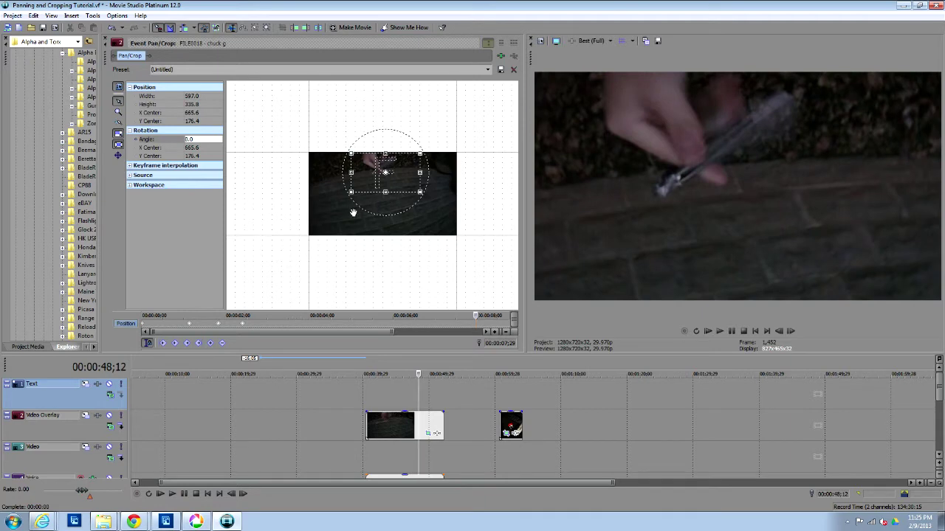
left_click(244, 327)
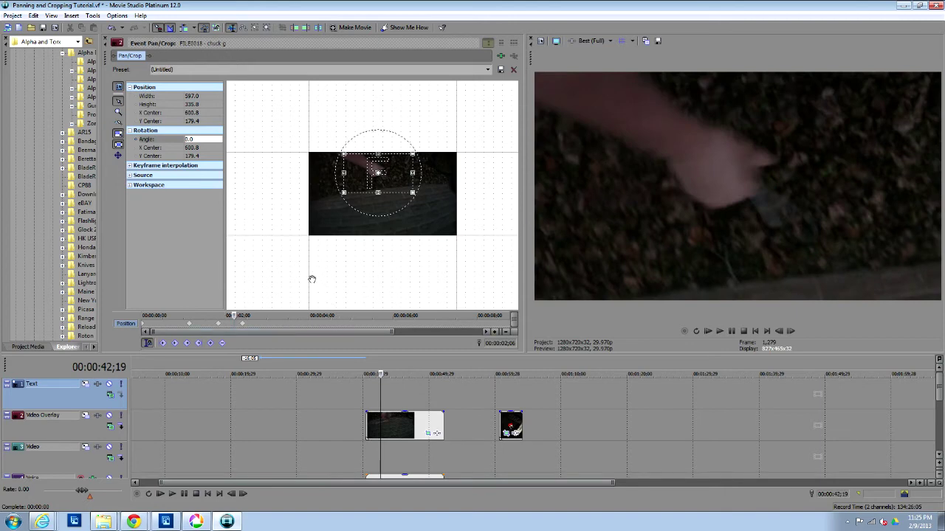
left_click(221, 324)
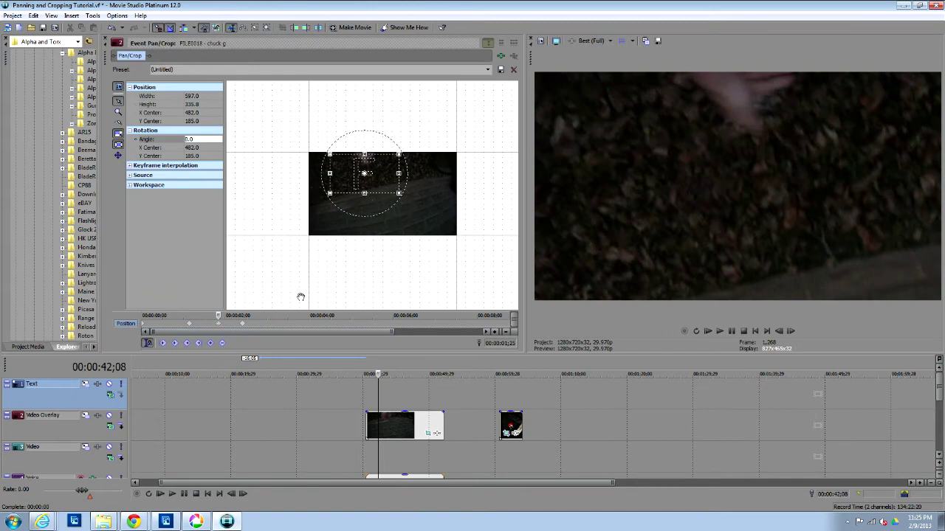
left_click(403, 393)
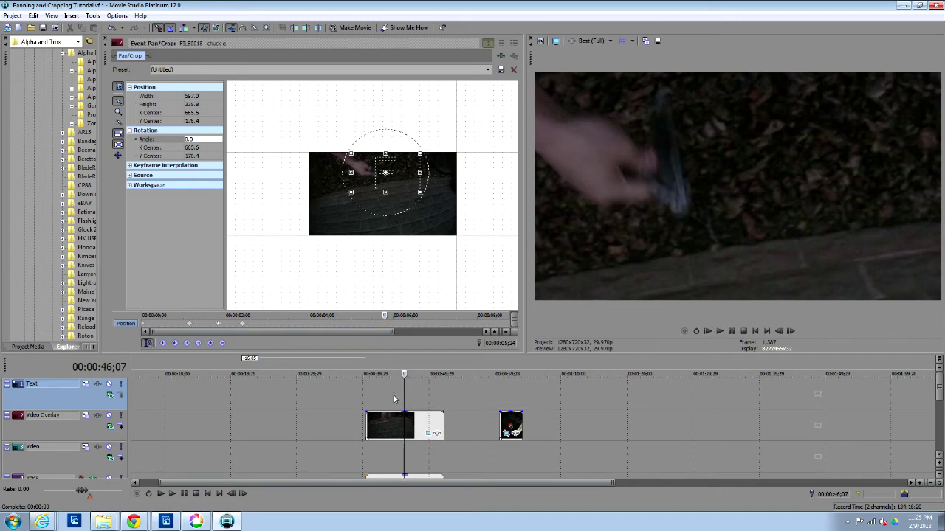
left_click(370, 391)
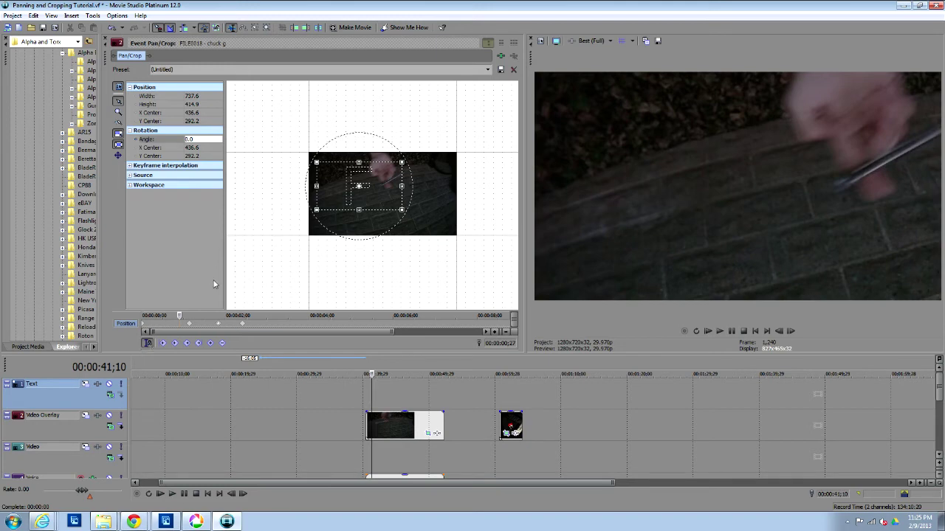
Examine how the keyframe cursor moves independently of the main timeline with Sync Cursor off, and turn syncing back on.
left_click_drag(180, 315, 278, 315)
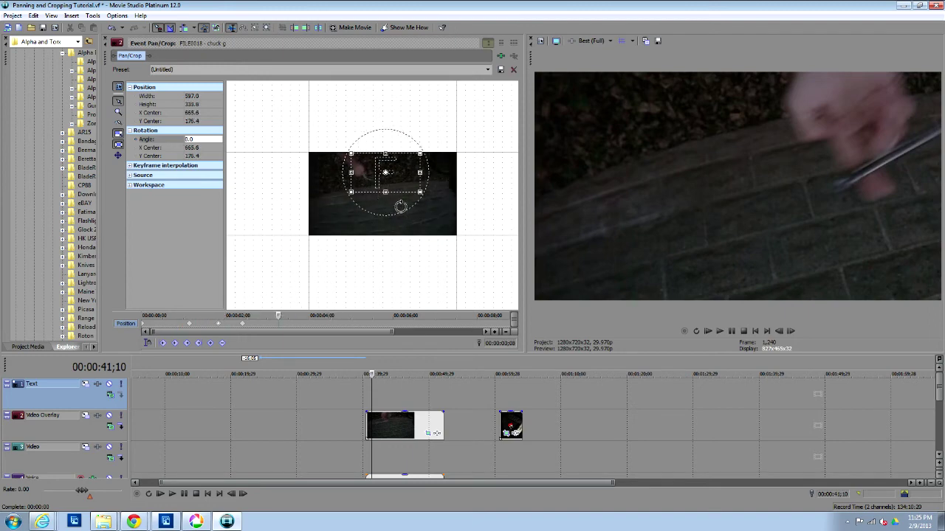
mouse_move(280, 315)
left_mouse_down()
mouse_move(336, 315)
mouse_move(279, 315)
left_mouse_up()
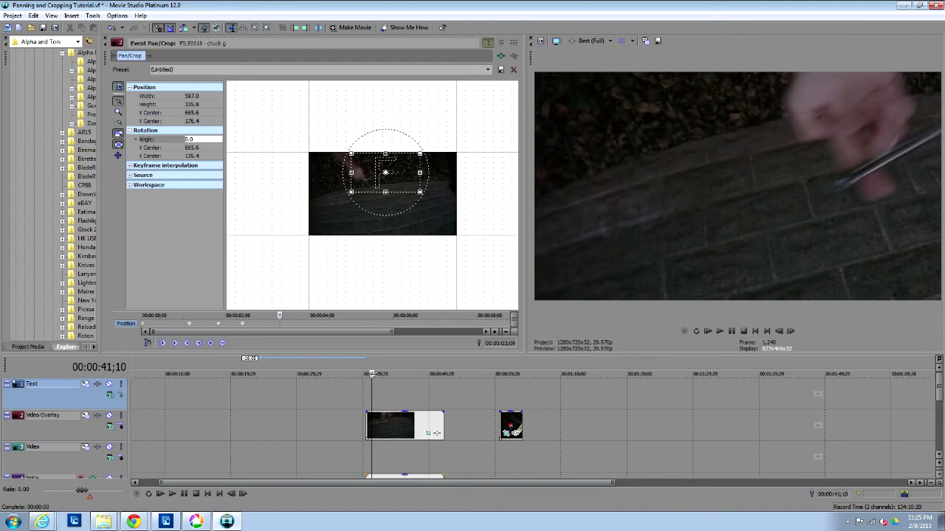
key("space")
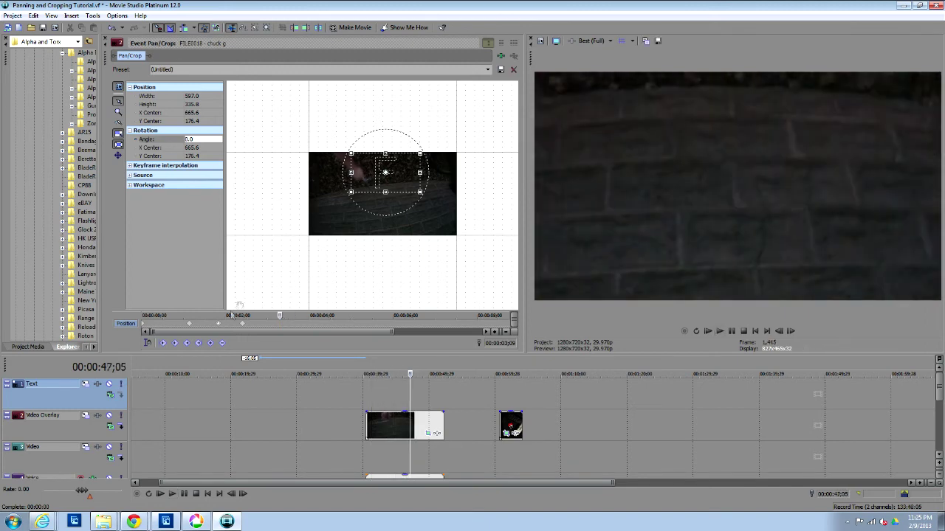
left_click_drag(279, 316, 215, 316)
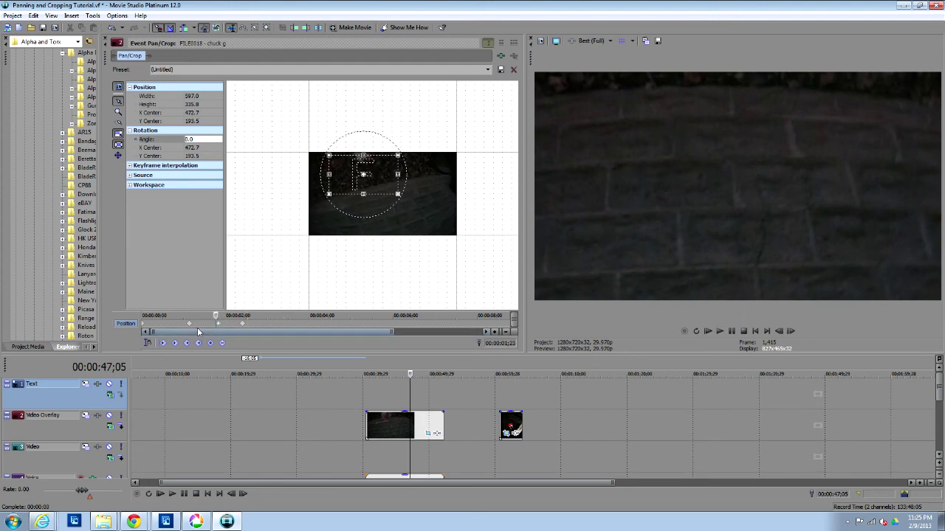
left_click(148, 344)
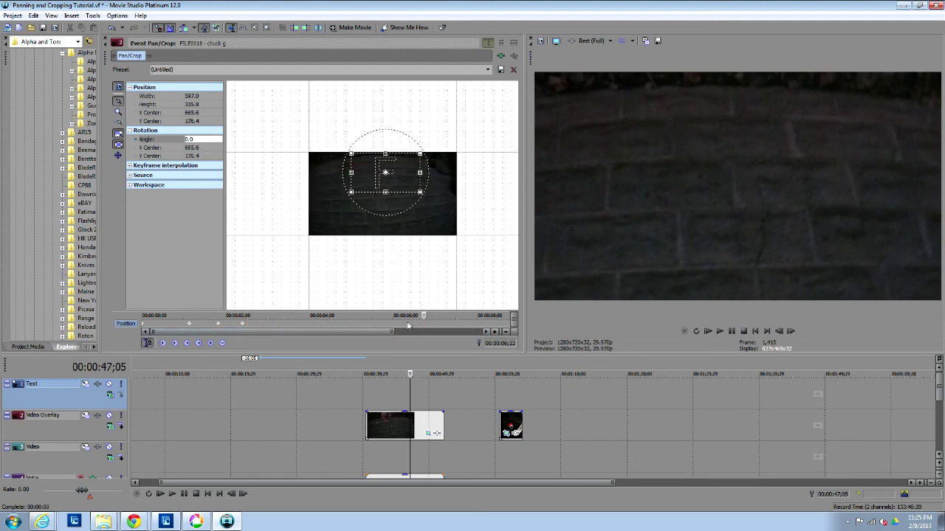
left_click_drag(424, 316, 353, 315)
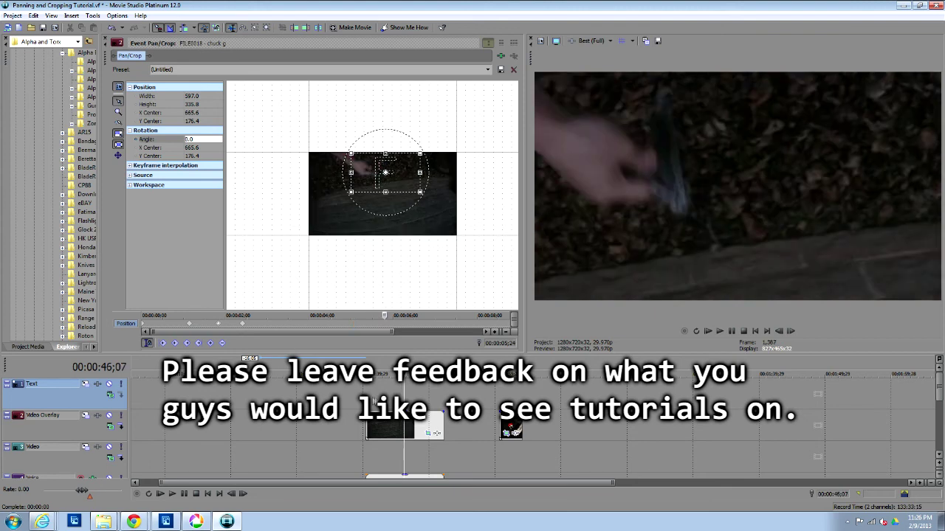
left_click(371, 398)
left_click(440, 397)
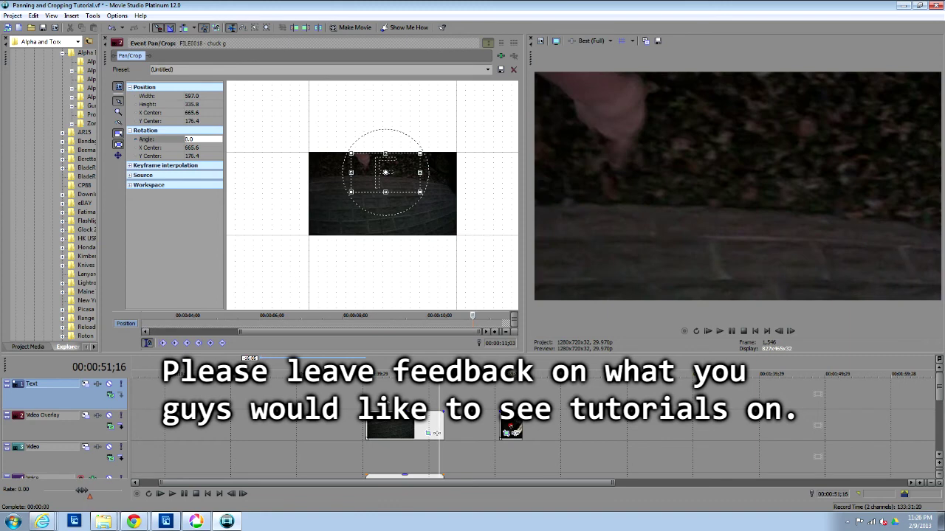
left_click(369, 395)
left_click(432, 394)
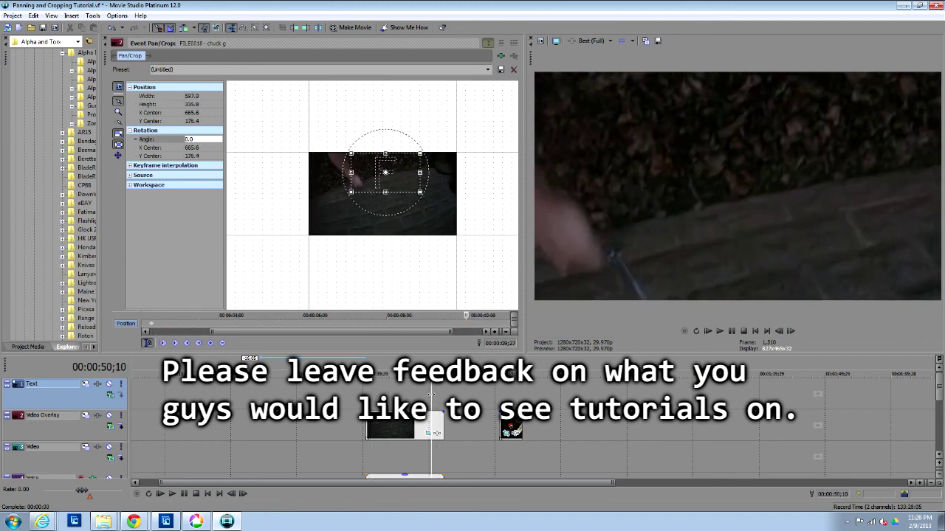
left_click(504, 397)
left_click(516, 398)
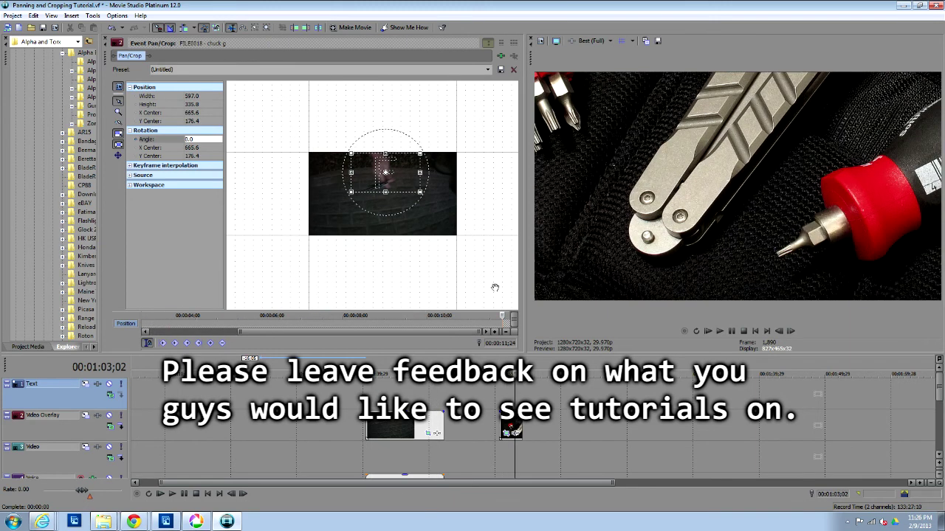
Enlarge the video preview by narrowing the Event Pan/Crop area, and view several points of the video clip in it.
left_click_drag(525, 166, 492, 161)
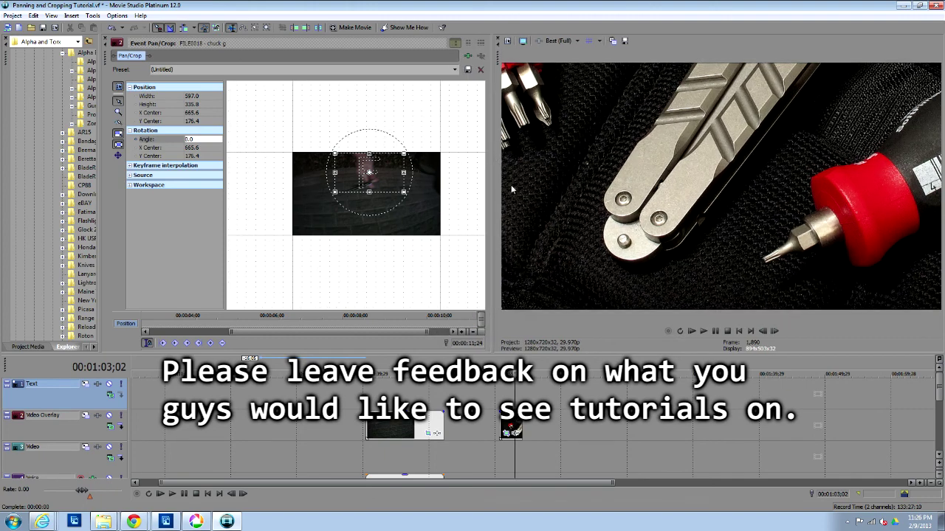
left_click(376, 393)
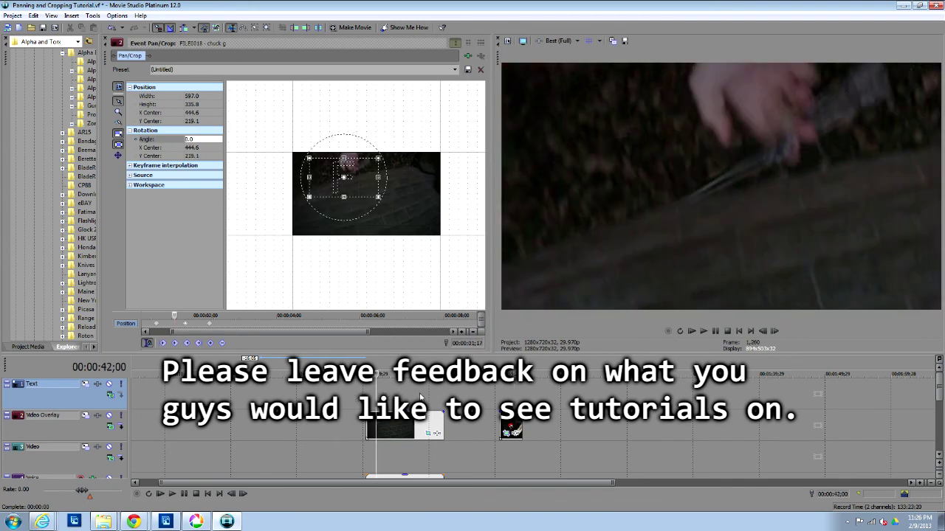
left_click(403, 390)
left_click(433, 390)
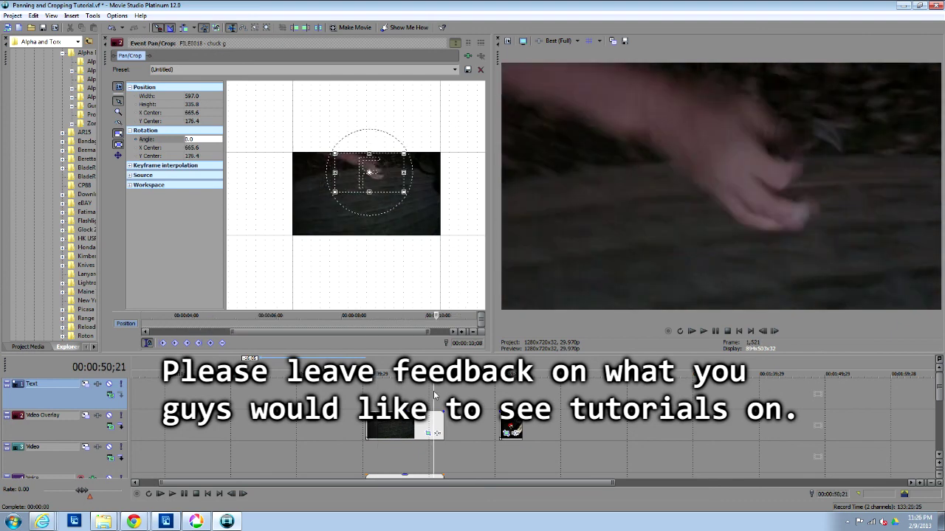